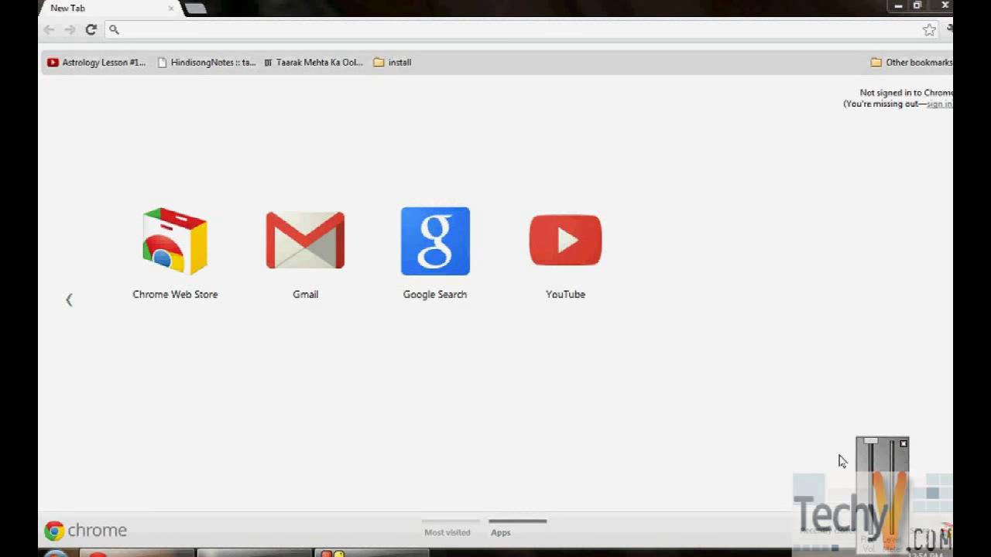
- Dismiss the volume mixer and open Chrome's 'install' bookmark folder on the bookmarks bar
left_click(903, 446)
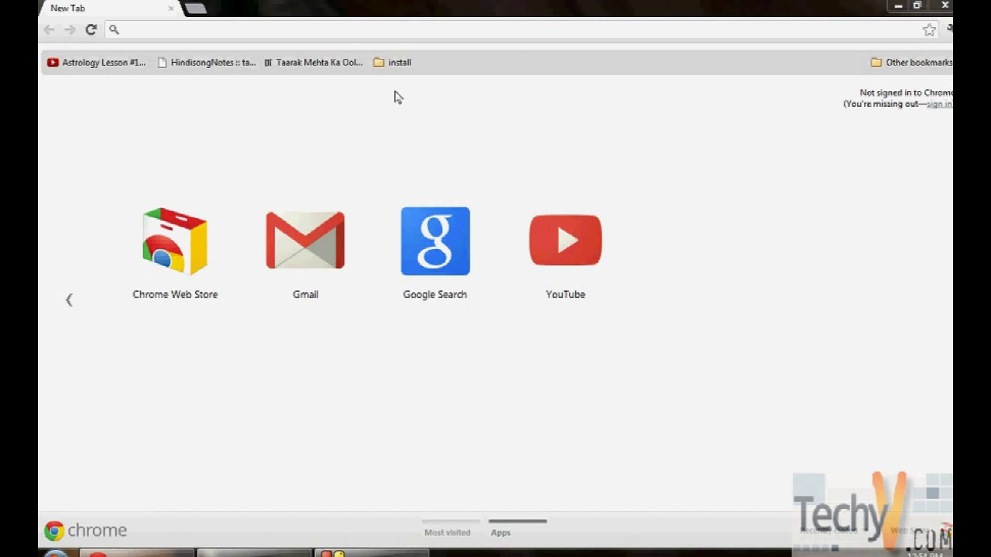
left_click(395, 63)
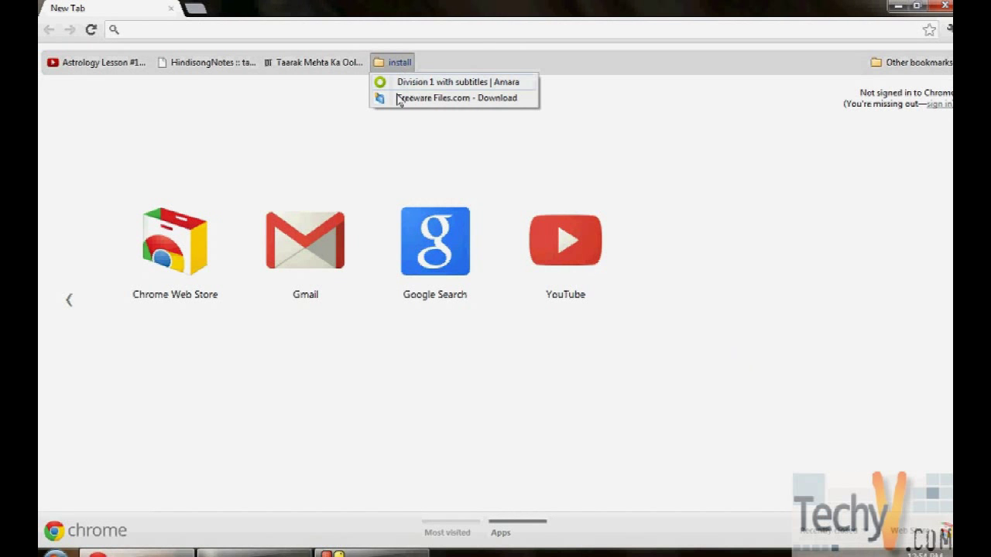
- Download Advanced Renamer 3.50 from FreewareFiles.com via External Mirror 1, accepting the duplicate-download prompt
left_click(399, 98)
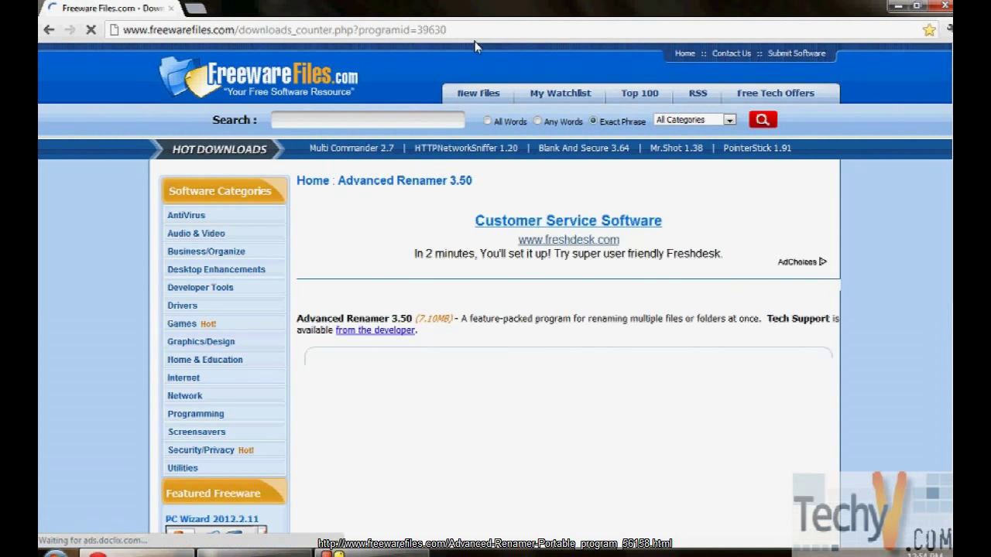
scroll(475, 47, "down", 1)
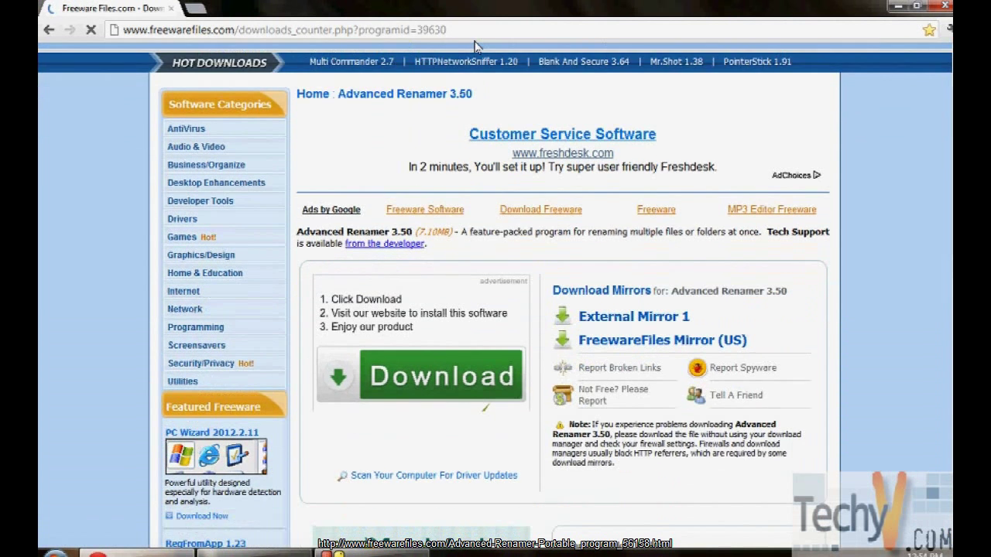
scroll(475, 48, "down", 1)
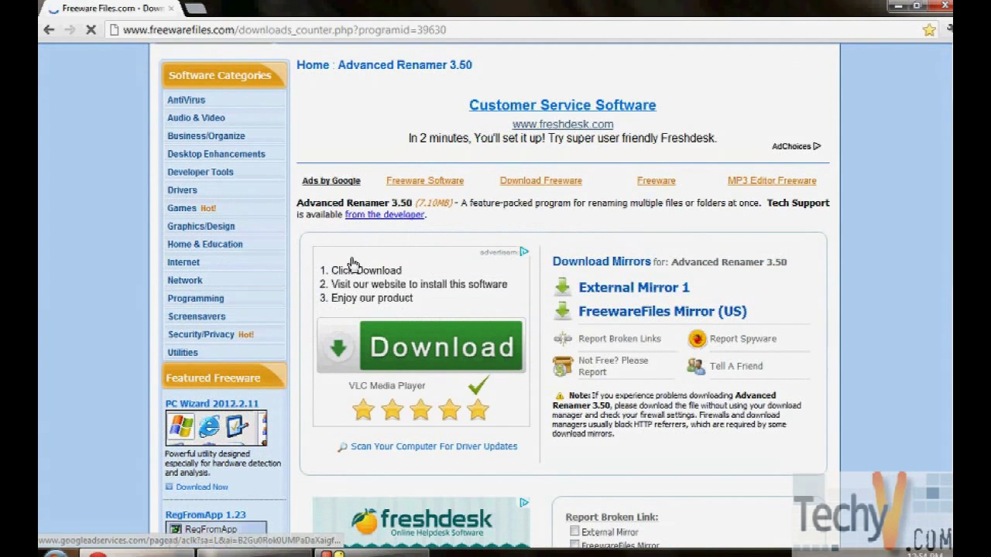
left_click(593, 294)
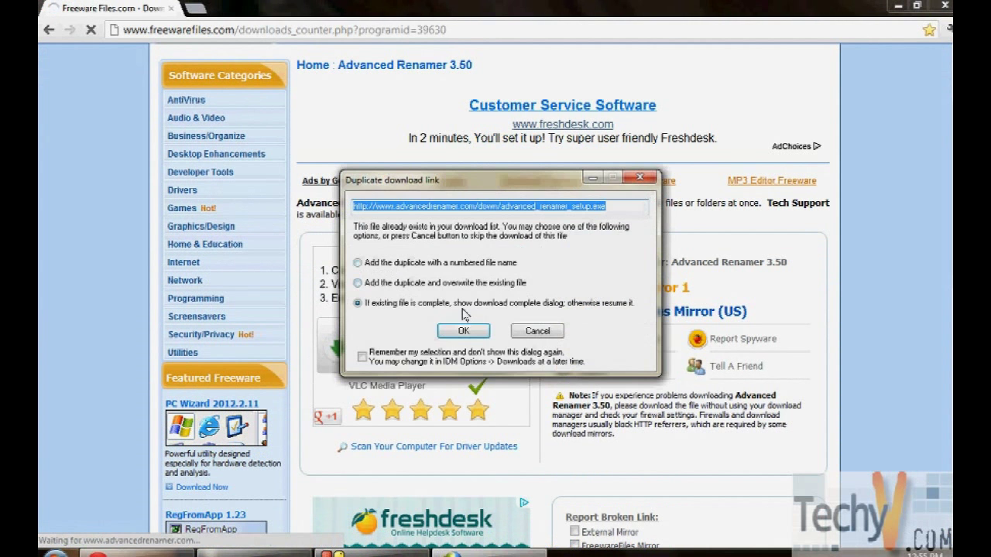
key("Return")
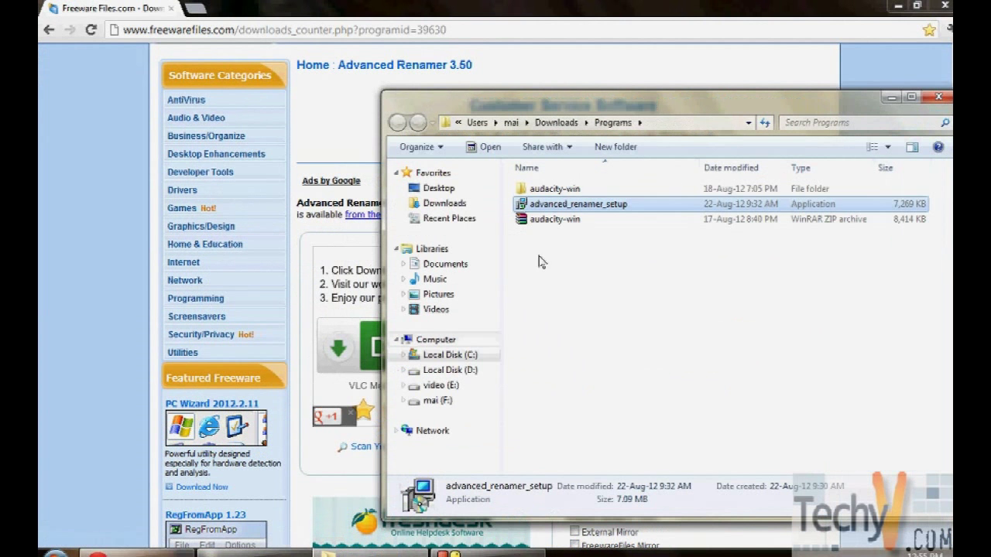
- Run advanced_renamer_setup from the maximized Explorer window, cancel its language prompt, and bring up the Start menu
double_click(656, 106)
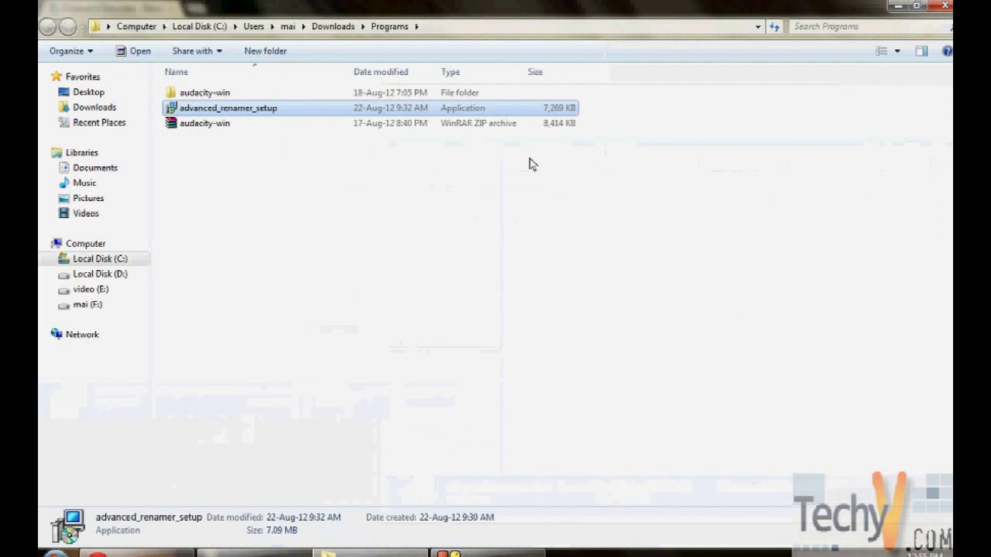
double_click(304, 109)
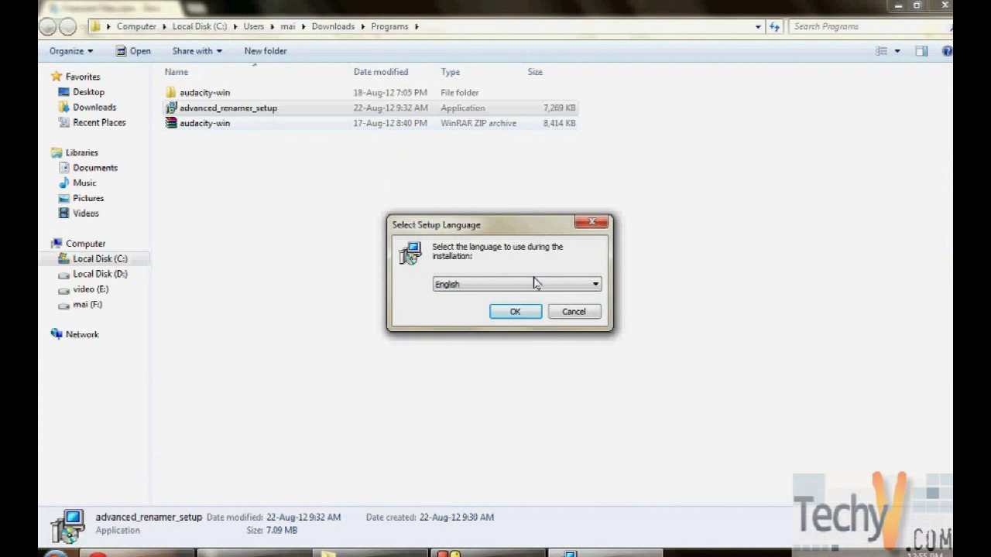
left_click(574, 311)
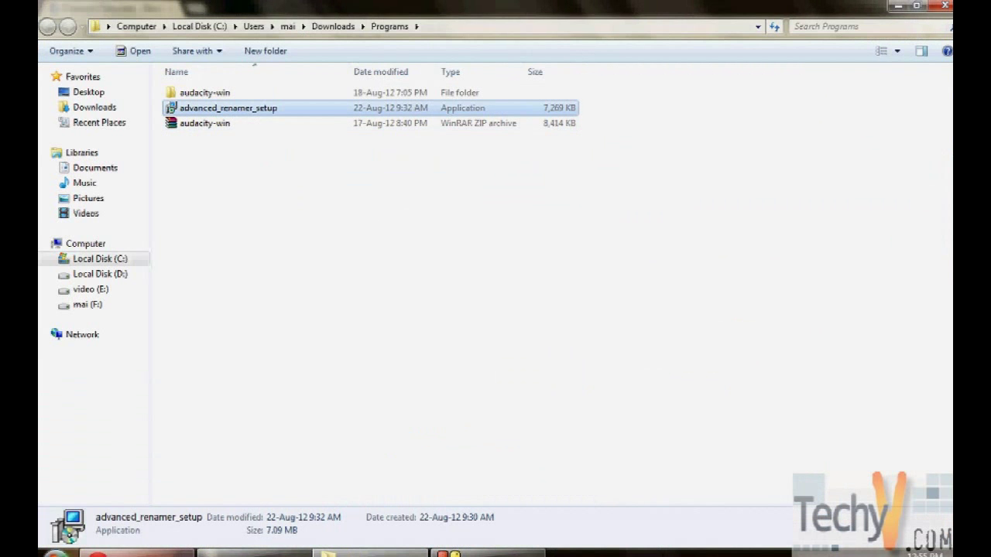
key("super")
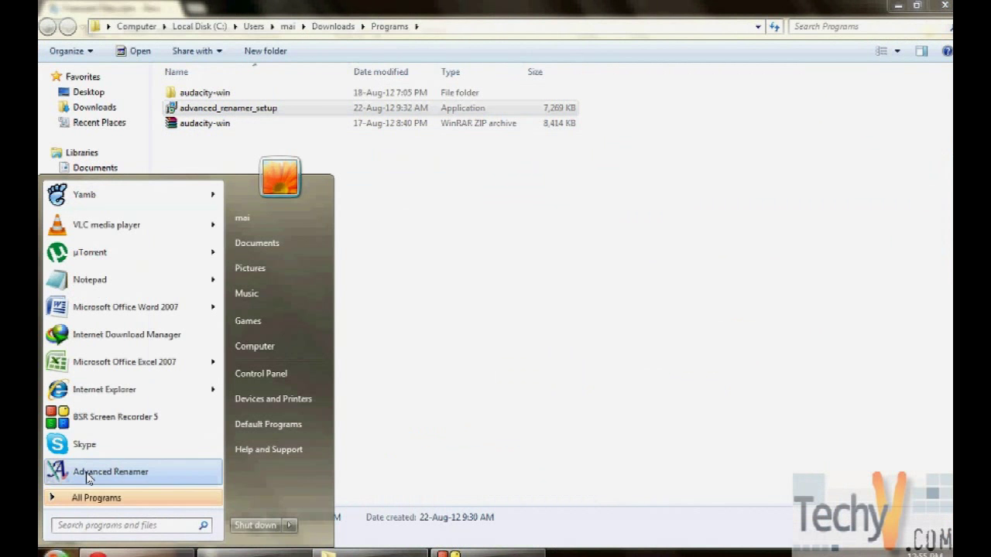
- Launch Advanced Renamer from the Start menu and switch it to Rename Folders mode
left_click(85, 478)
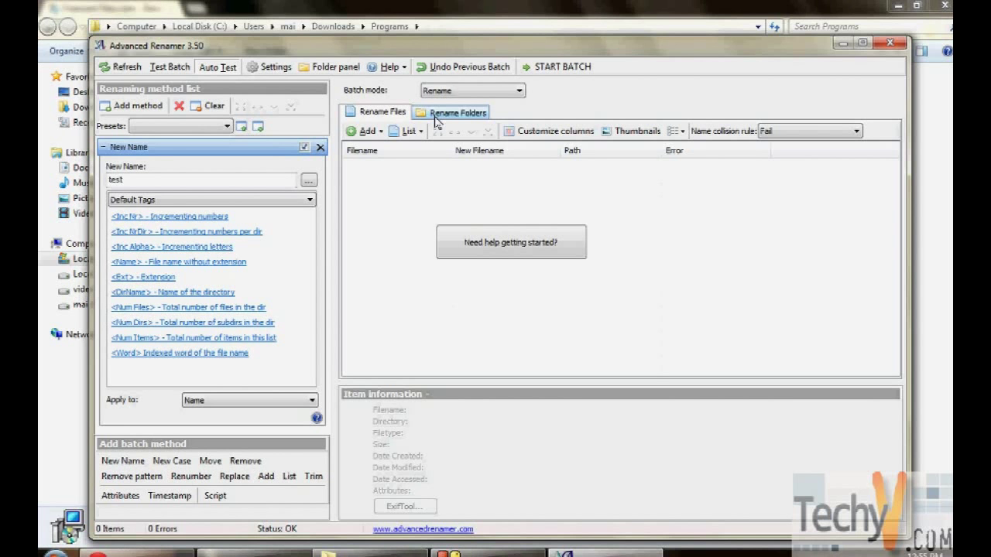
left_click(436, 116)
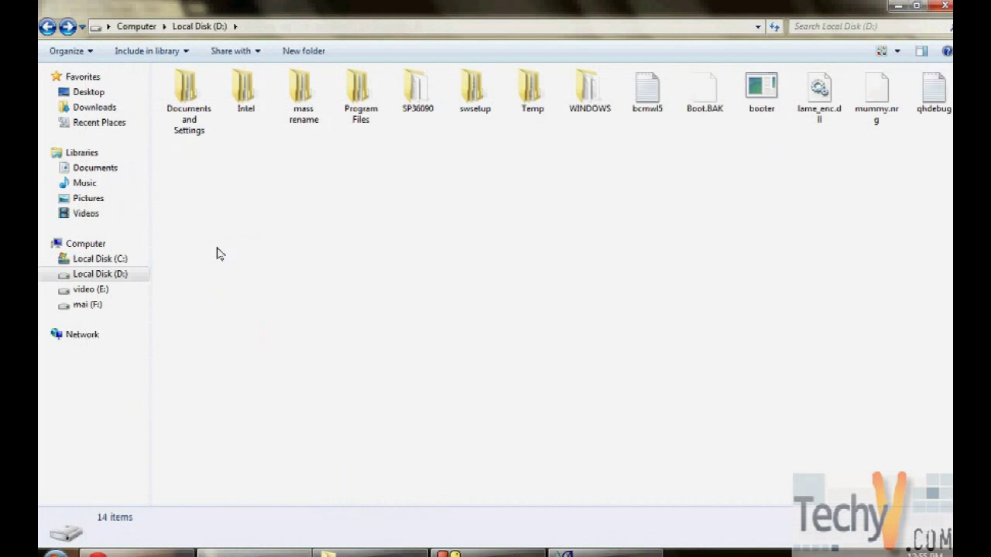
- Browse to D:\mass rename and open folder 1 to see its file
left_click(99, 260)
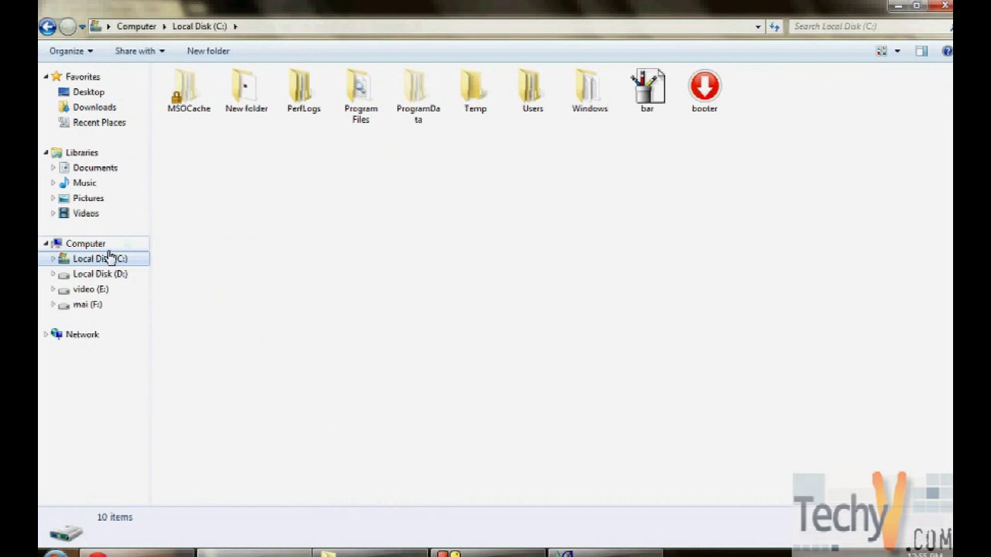
left_click(89, 275)
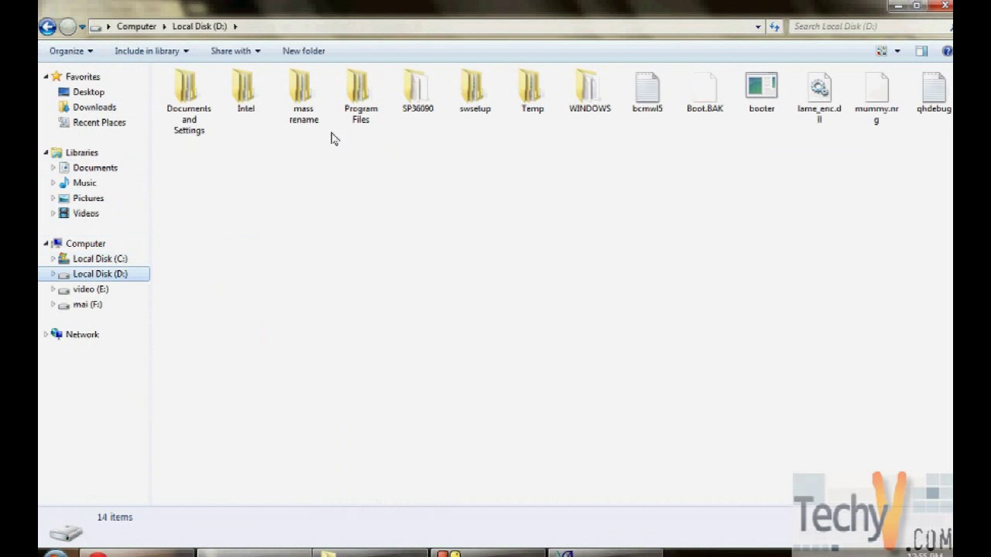
double_click(301, 97)
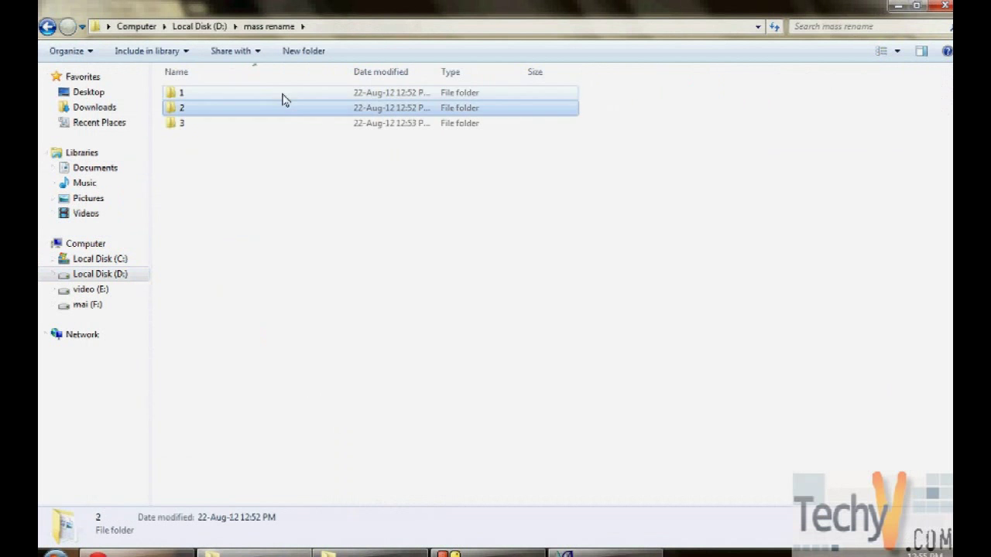
left_click(283, 96)
double_click(283, 95)
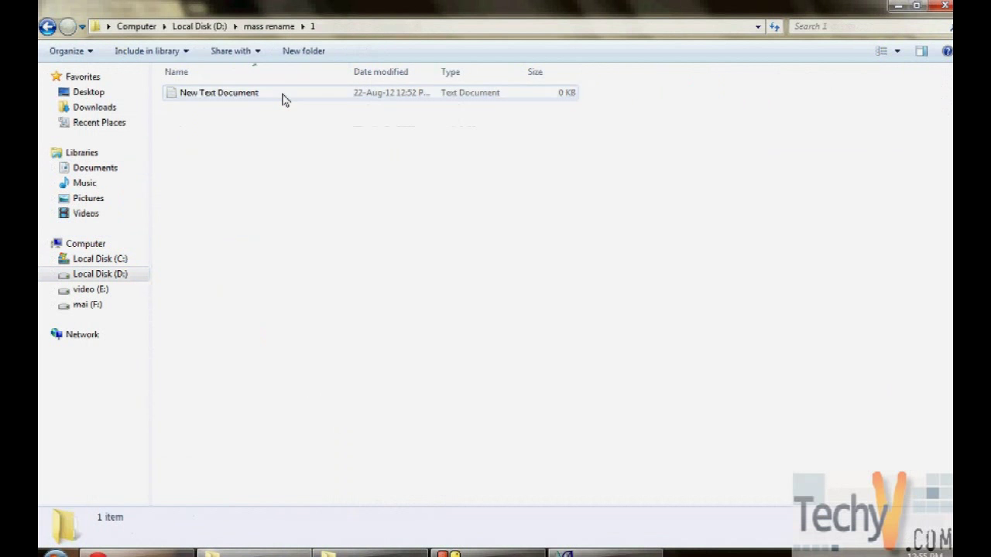
- Step back and open folders 2 and 3 in turn, each holding one document
key("BackSpace")
key("Down")
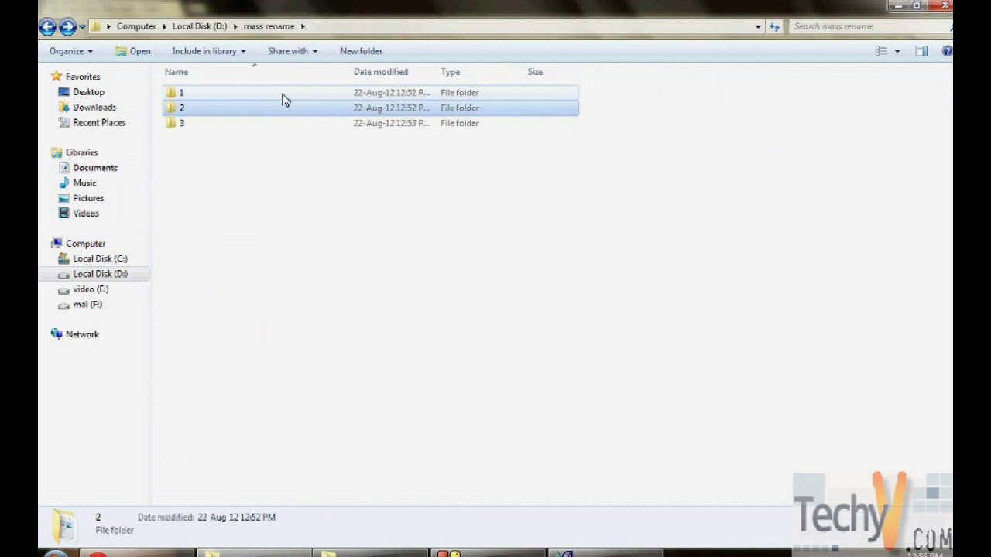
key("Return")
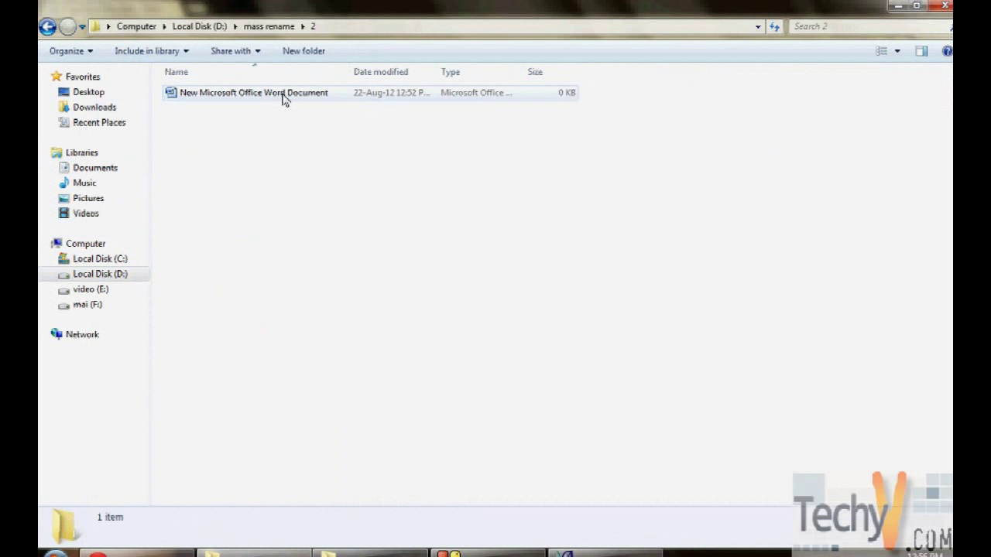
key("BackSpace")
key("Down")
key("Return")
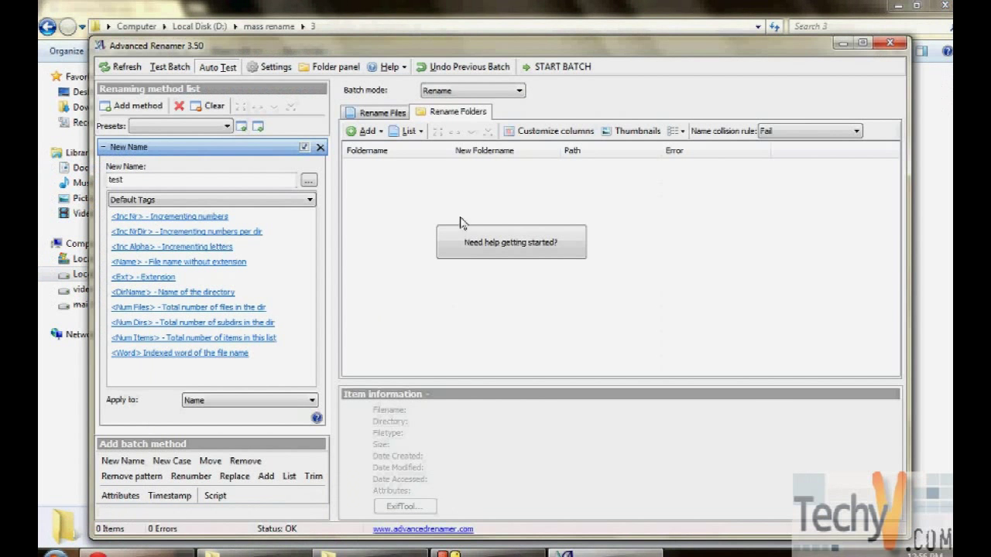
- Switch back to renaming files and start adding files, browsing the C: and D: drives
left_click(387, 114)
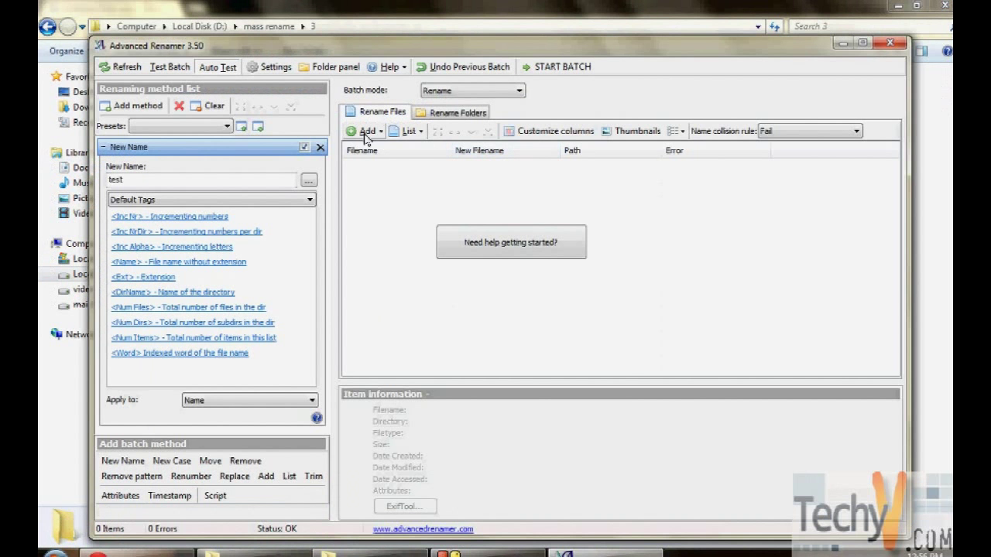
left_click(367, 131)
left_click(370, 148)
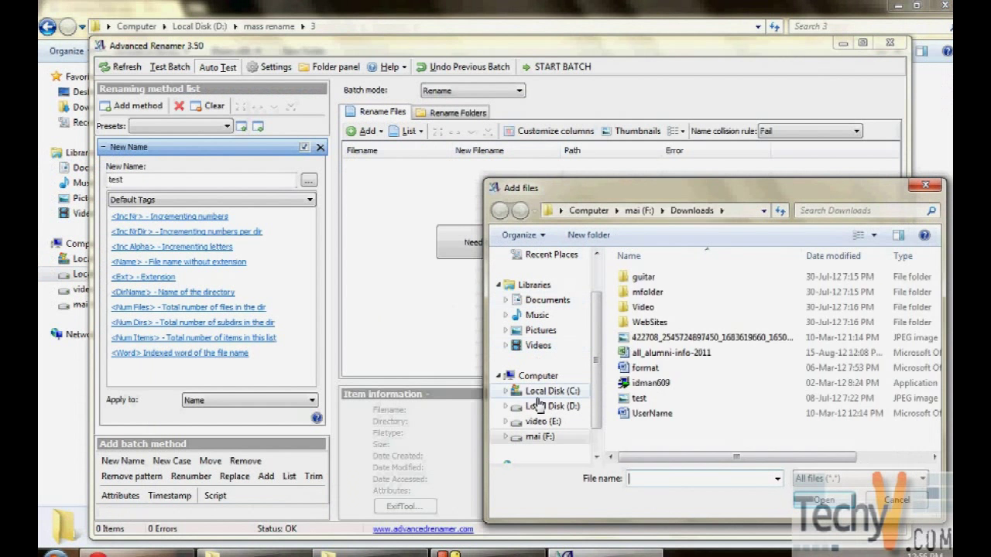
left_click(547, 393)
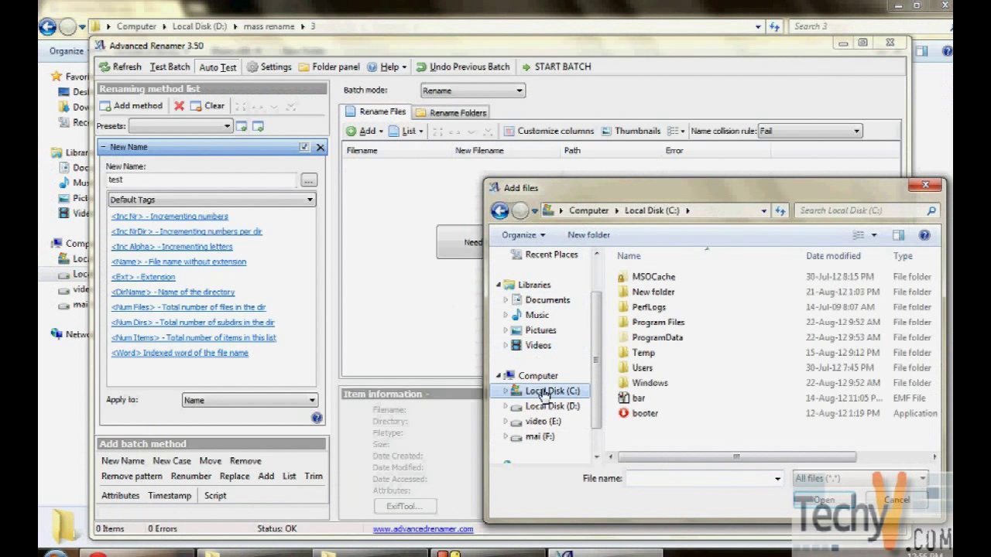
left_click(545, 405)
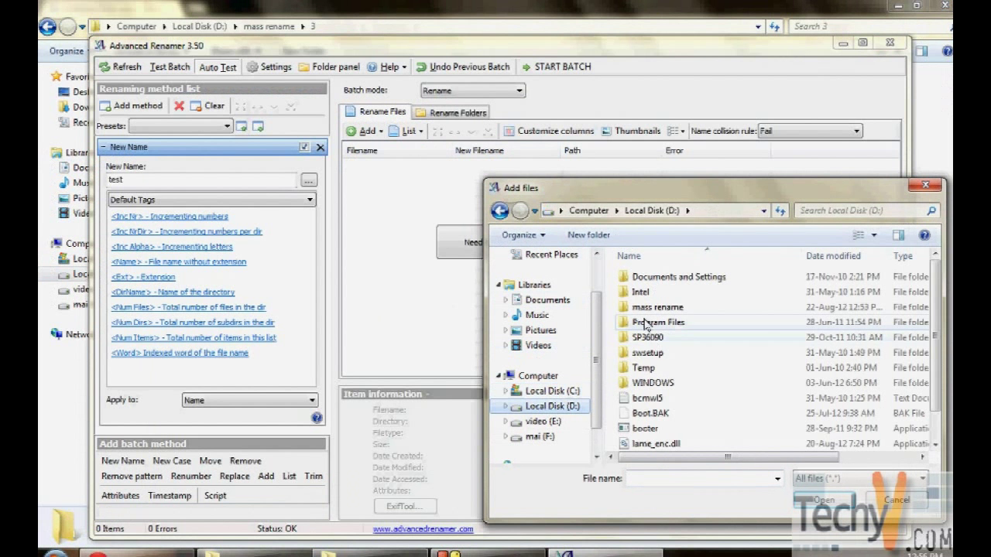
left_click(543, 392)
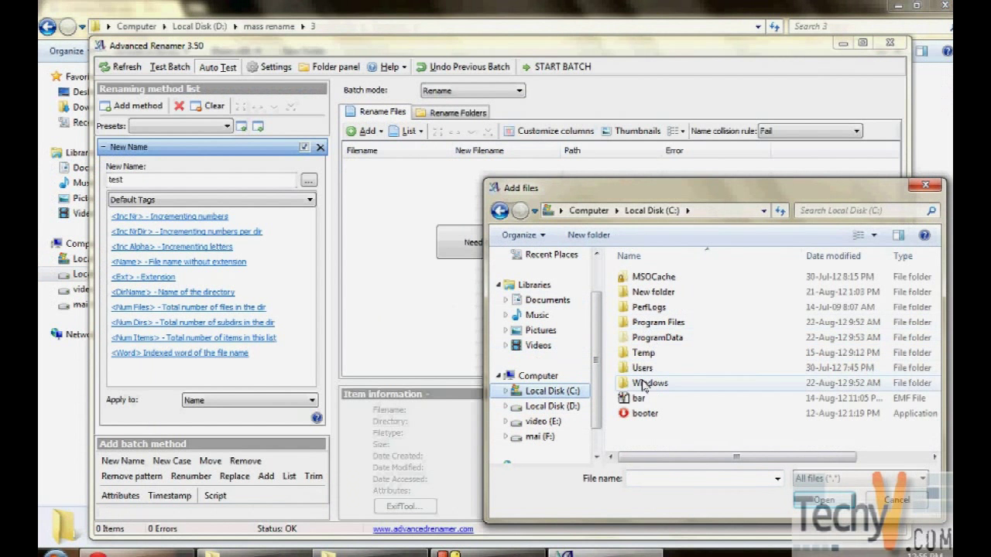
double_click(649, 293)
key("BackSpace")
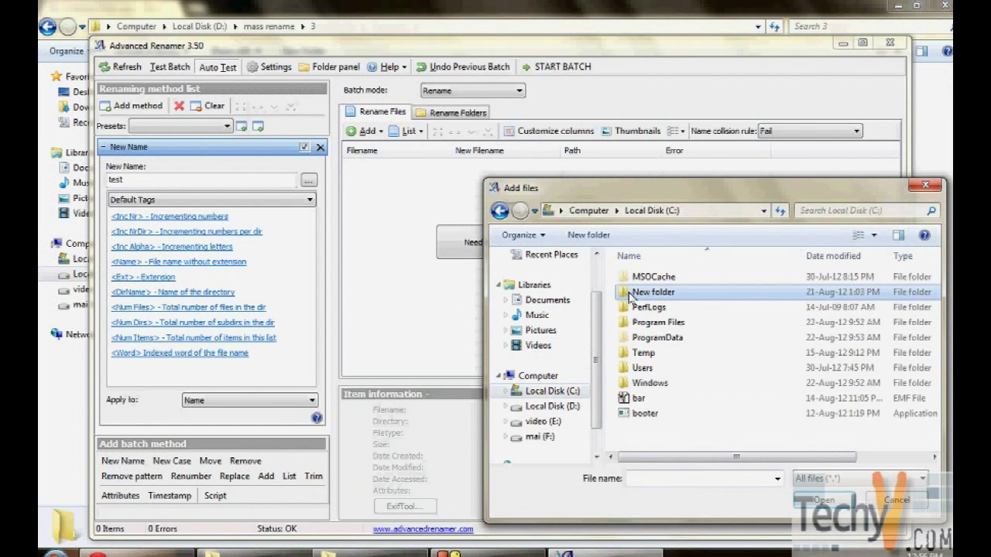
- Add the New Text Document from D:\mass rename\1 to the rename list
left_click(550, 406)
key("Up")
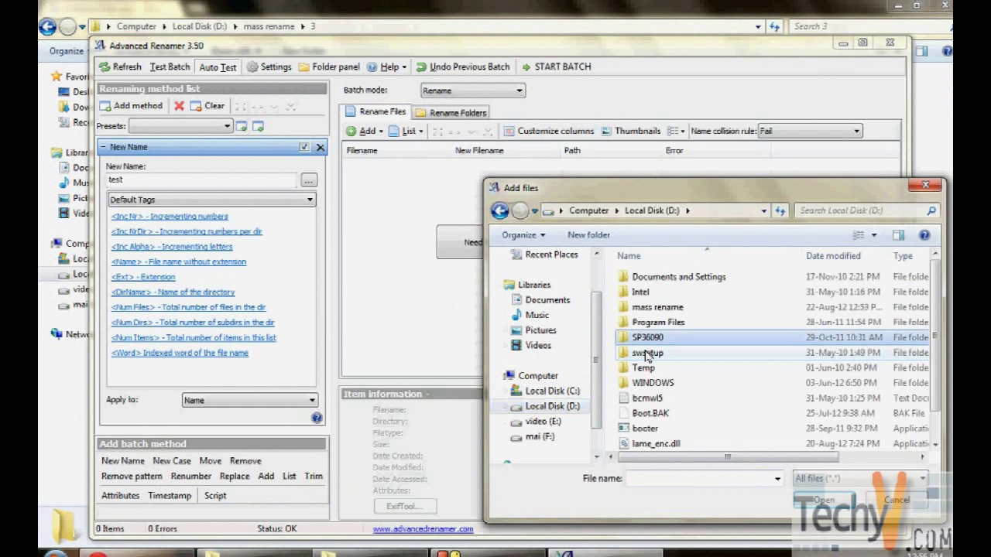
key("Up")
key("Up")
key("Return")
key("Up")
key("Return")
key("Down")
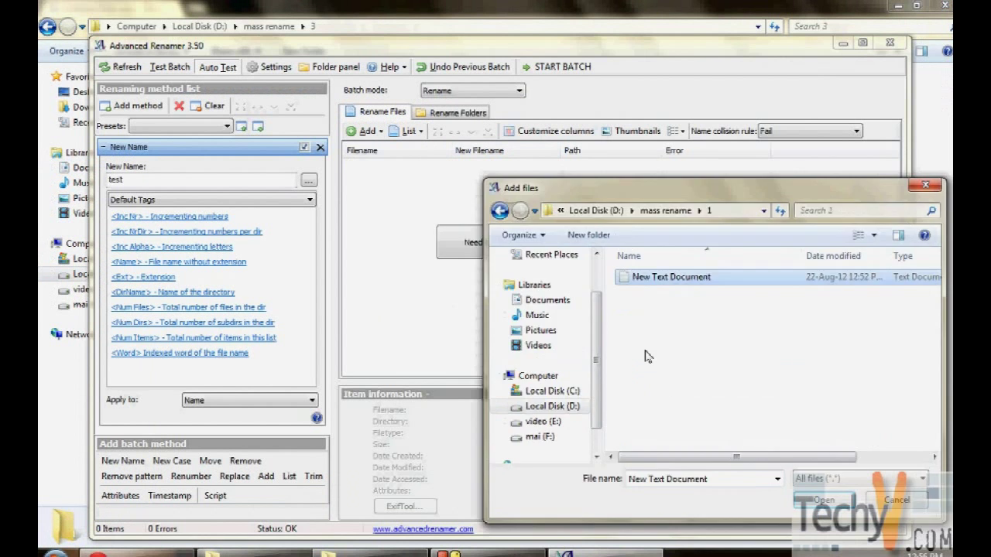
key("Return")
- Add the Word document from D:\mass rename\2 to the rename list
left_click(369, 131)
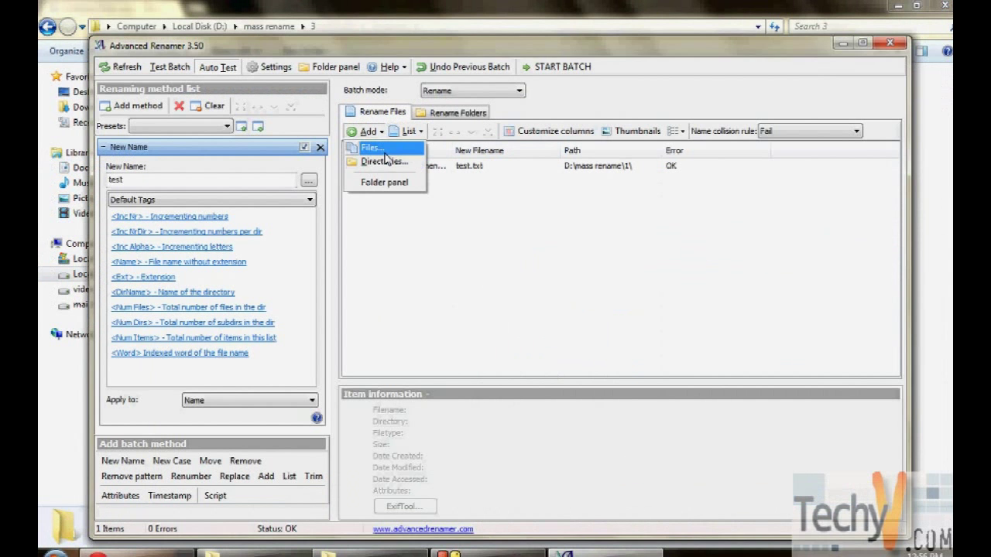
left_click(375, 148)
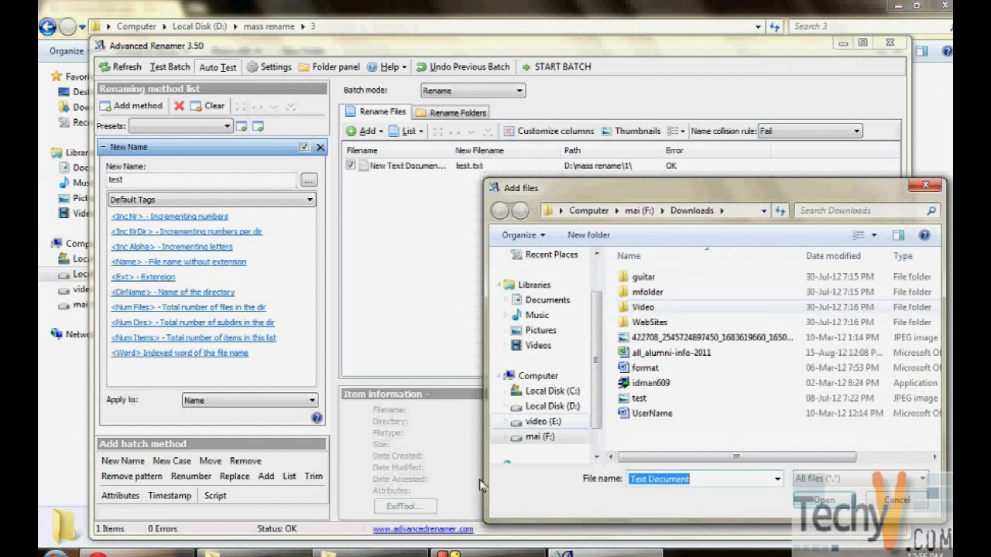
left_click(551, 406)
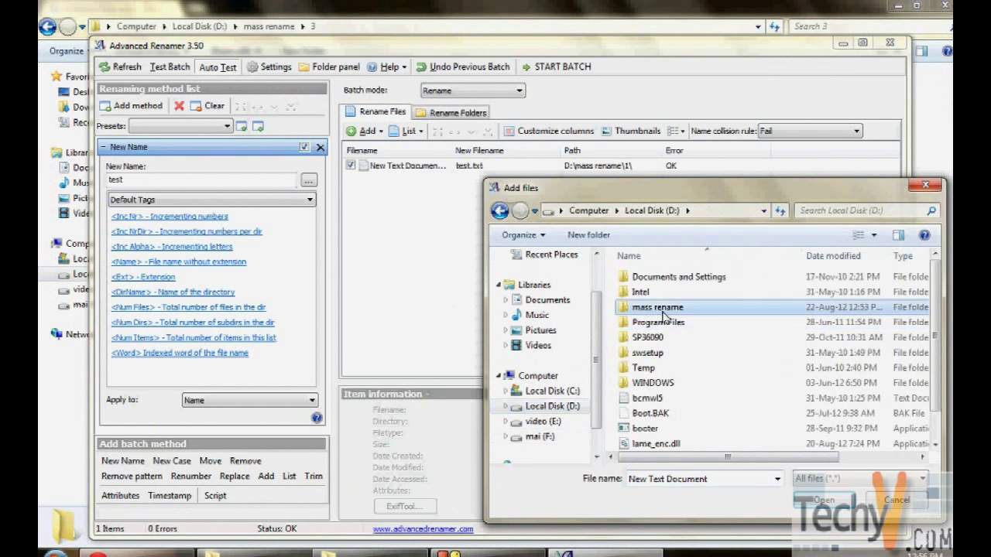
double_click(661, 307)
double_click(696, 277)
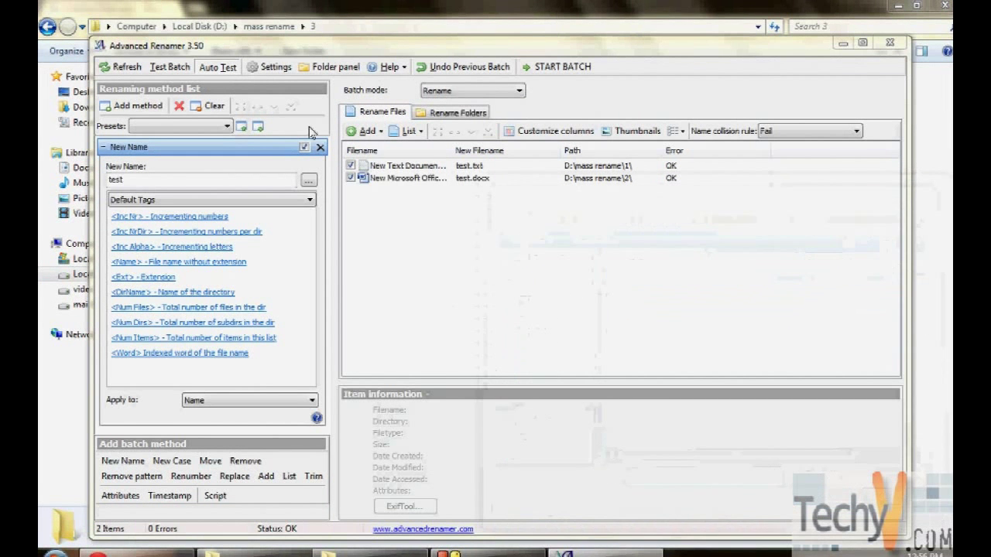
- Add the PowerPoint file from D:\mass rename\3 to the rename list
left_click(368, 131)
left_click(370, 148)
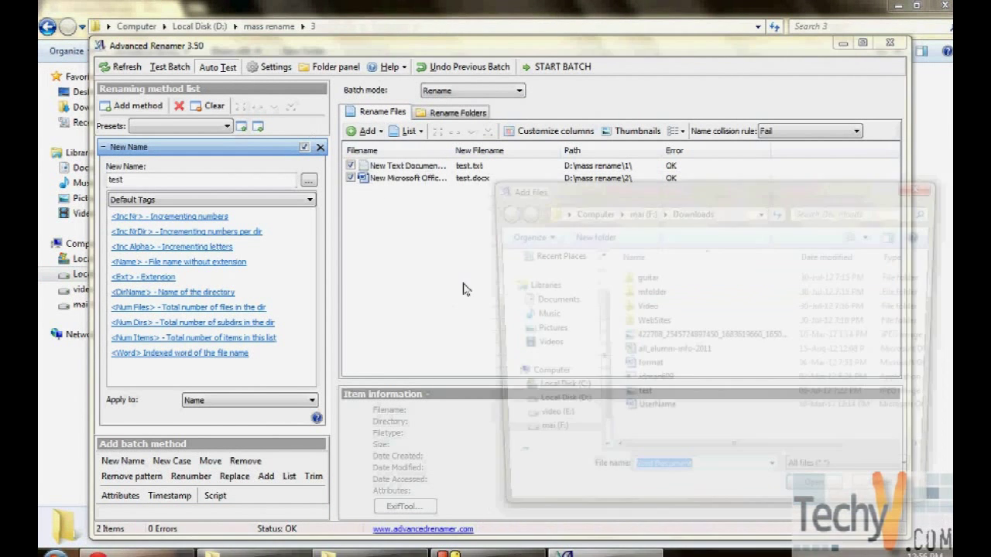
left_click(561, 408)
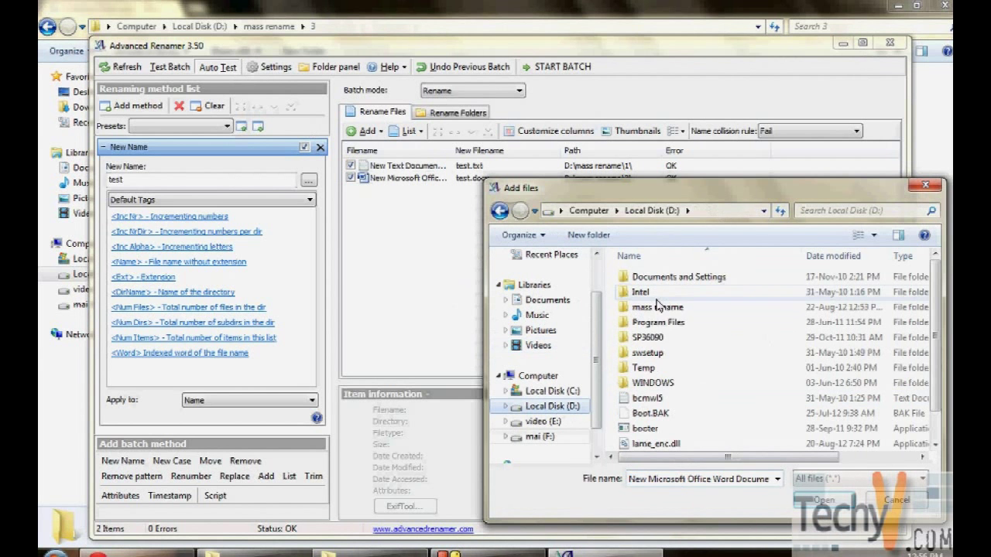
double_click(644, 308)
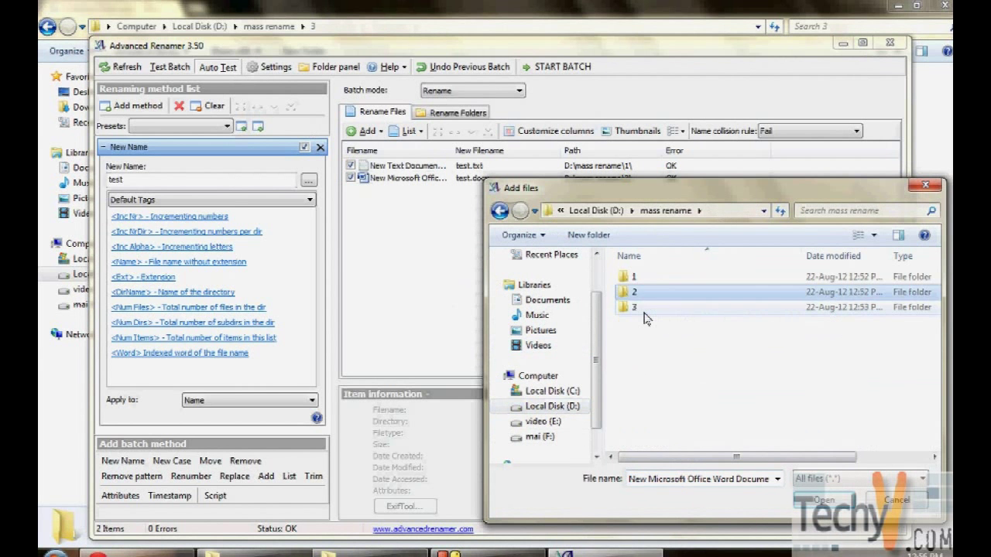
double_click(645, 308)
double_click(619, 275)
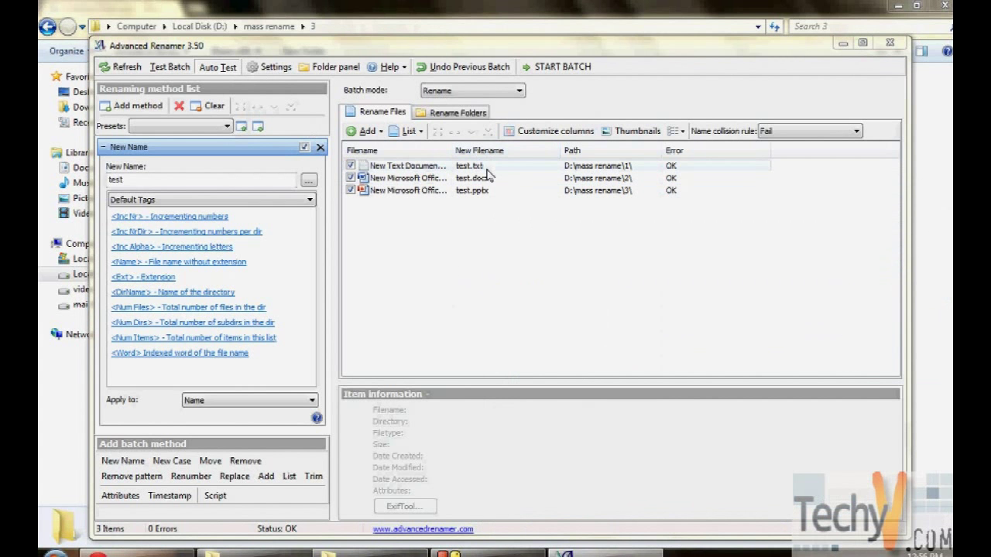
left_click(131, 180)
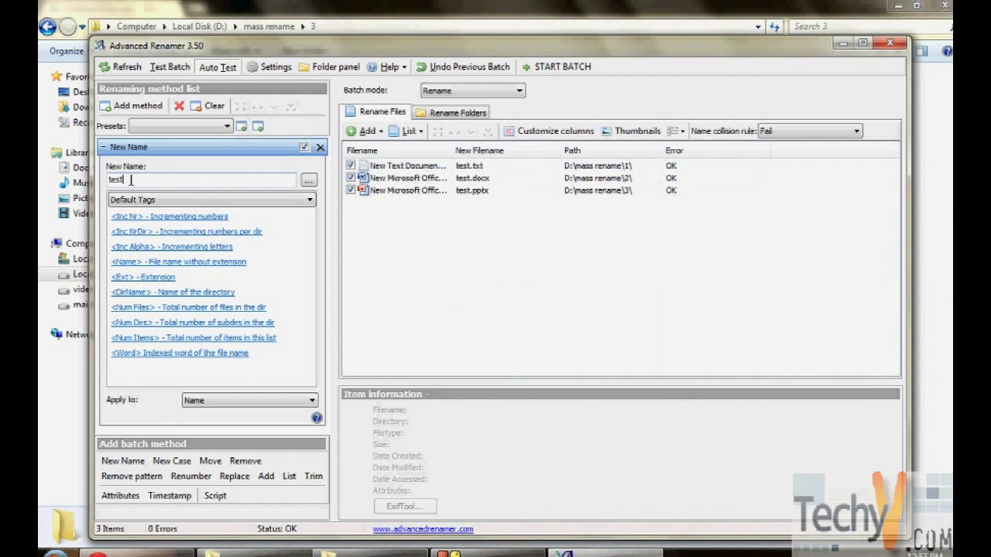
double_click(122, 180)
left_click(178, 219)
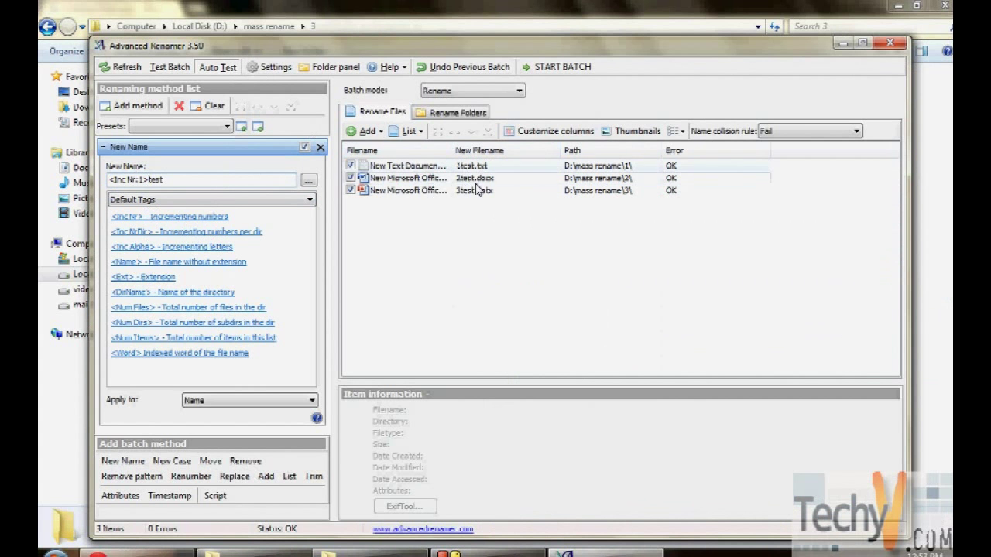
left_click(193, 233)
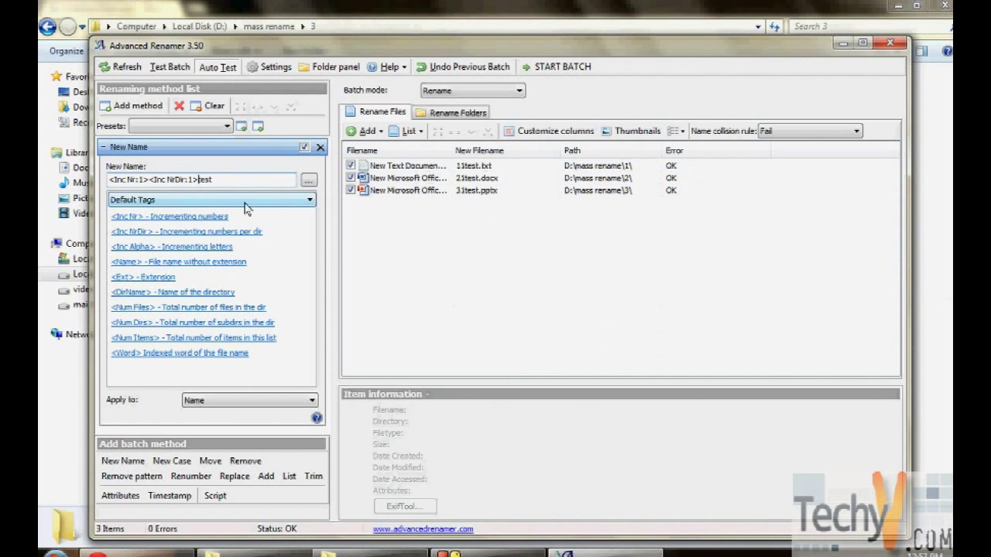
left_click(147, 247)
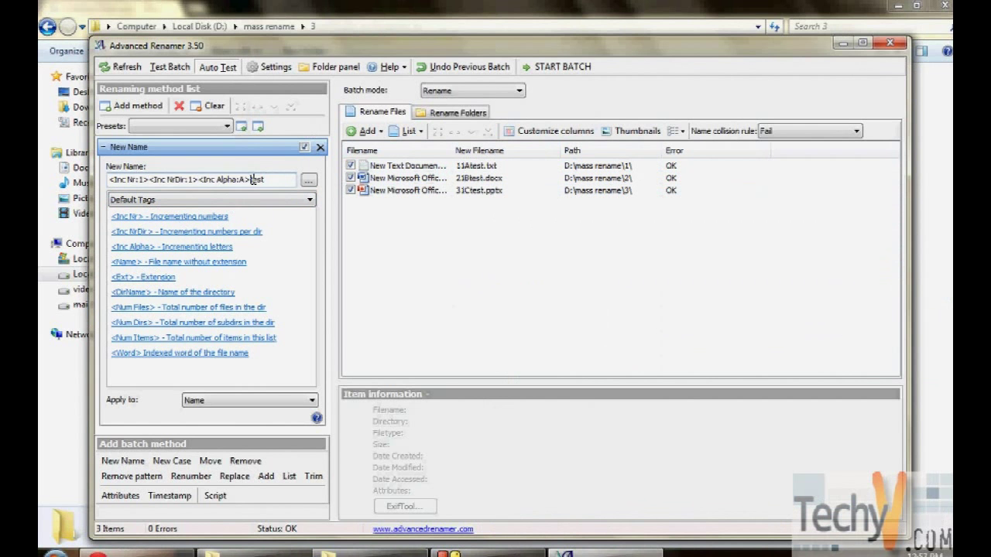
left_click_drag(252, 179, 106, 180)
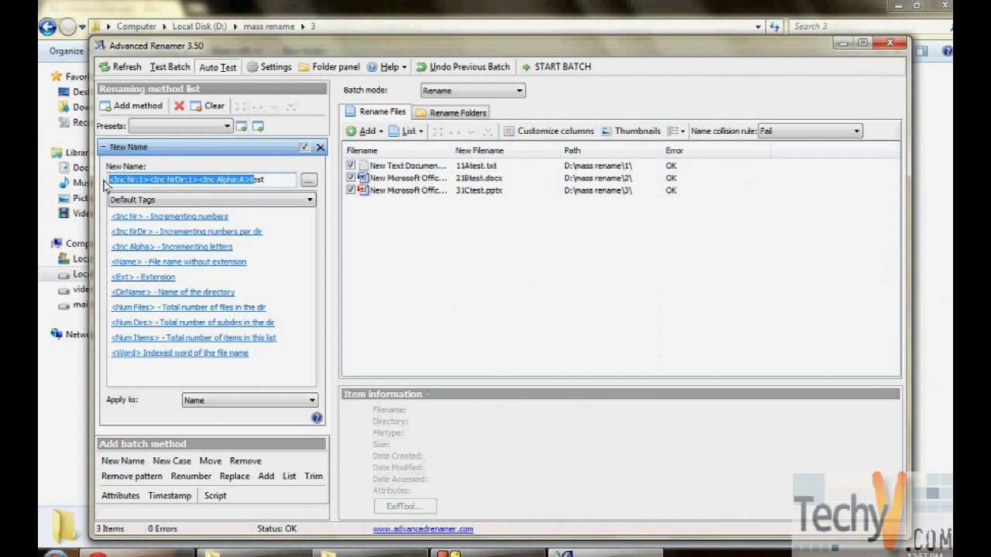
key("Delete")
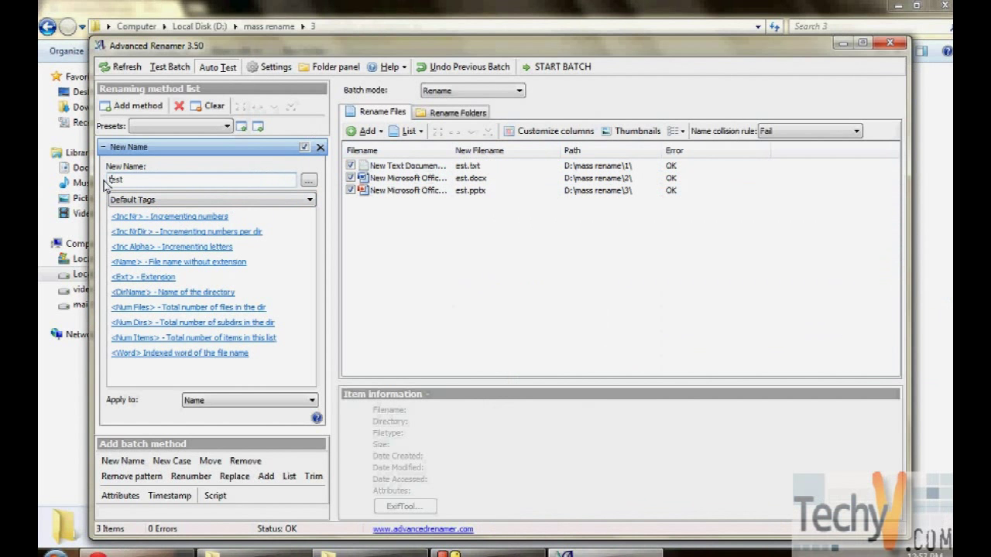
type("t")
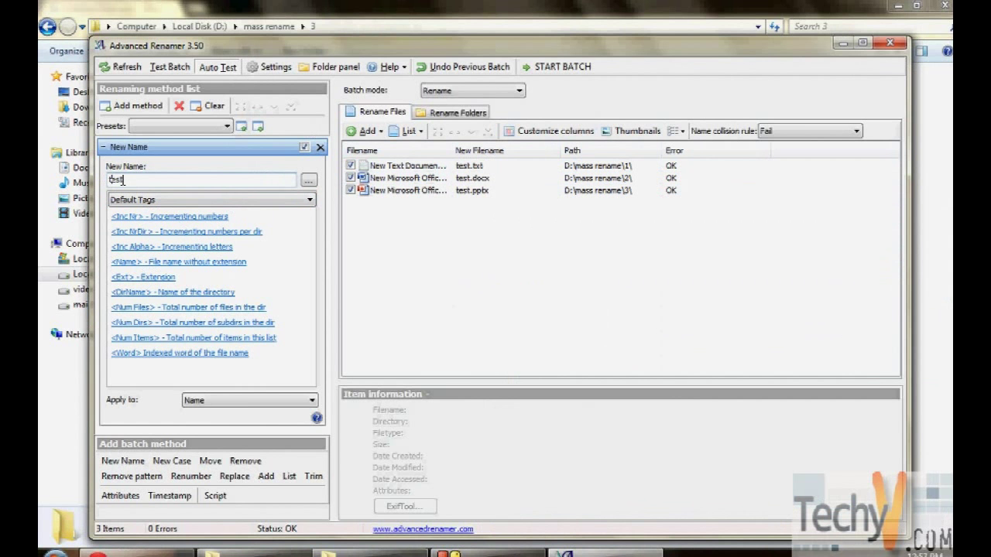
- Try applying the new name to Extension and widen the New Filename column to read the errors
left_click(255, 400)
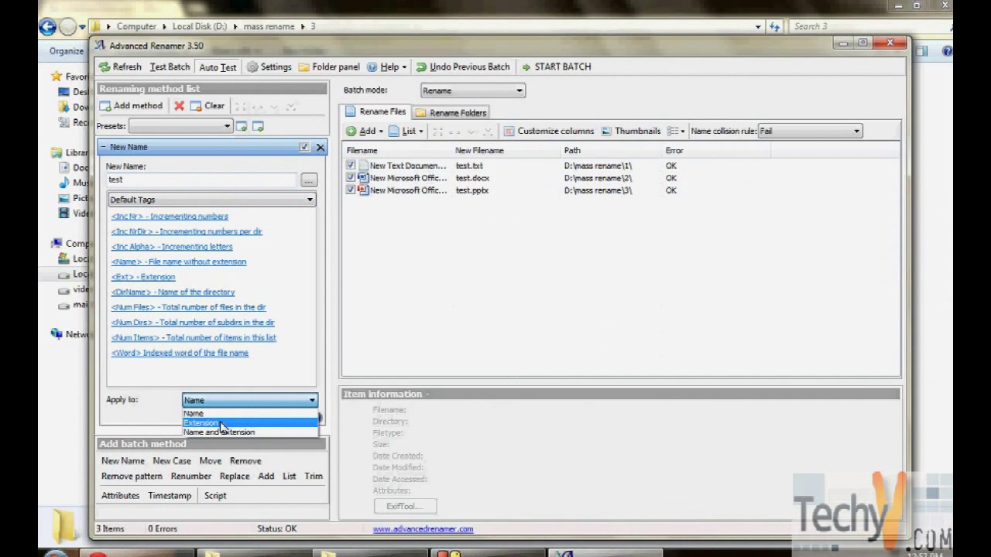
left_click(221, 424)
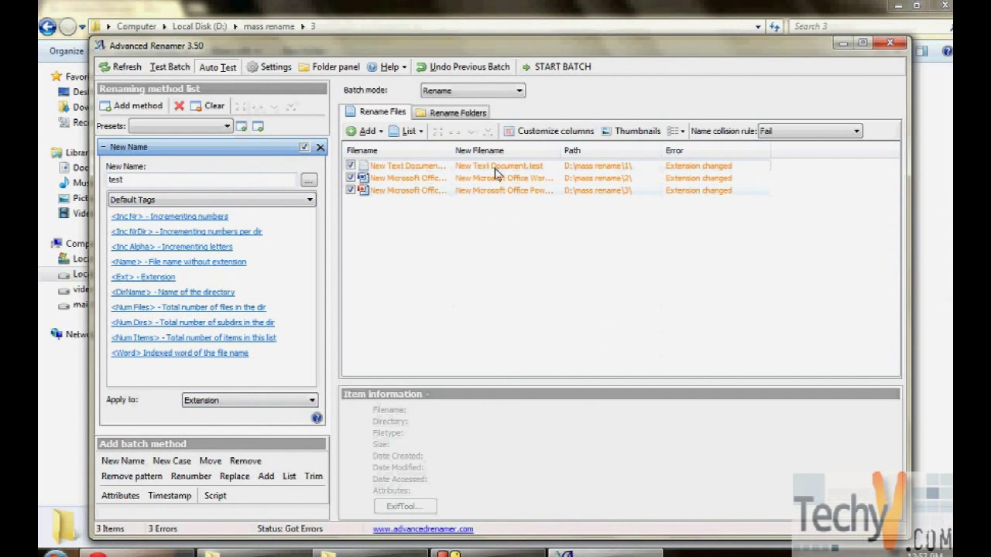
left_click_drag(557, 155, 662, 150)
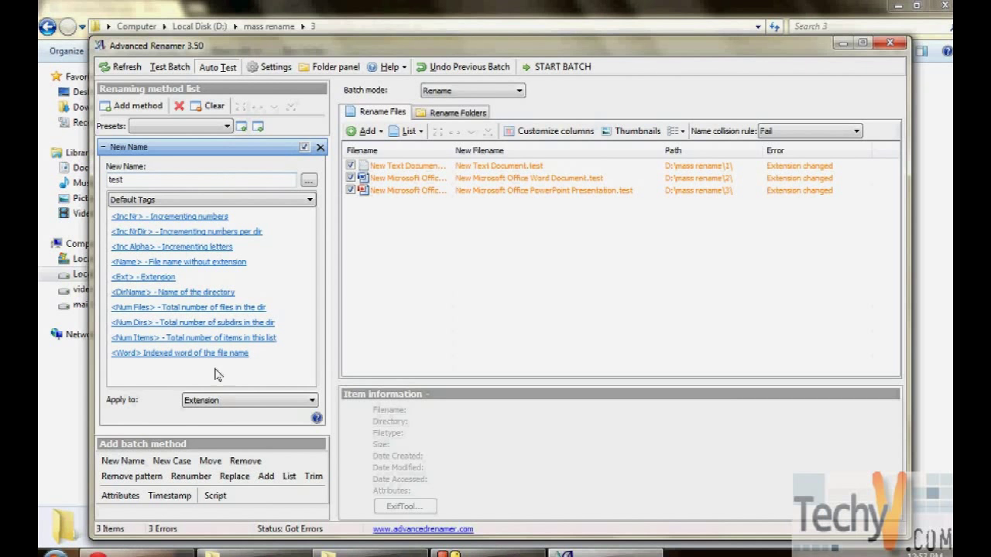
- Set Apply to back to Name so the files preview as test.txt, test.docx, test.pptx
left_click(215, 401)
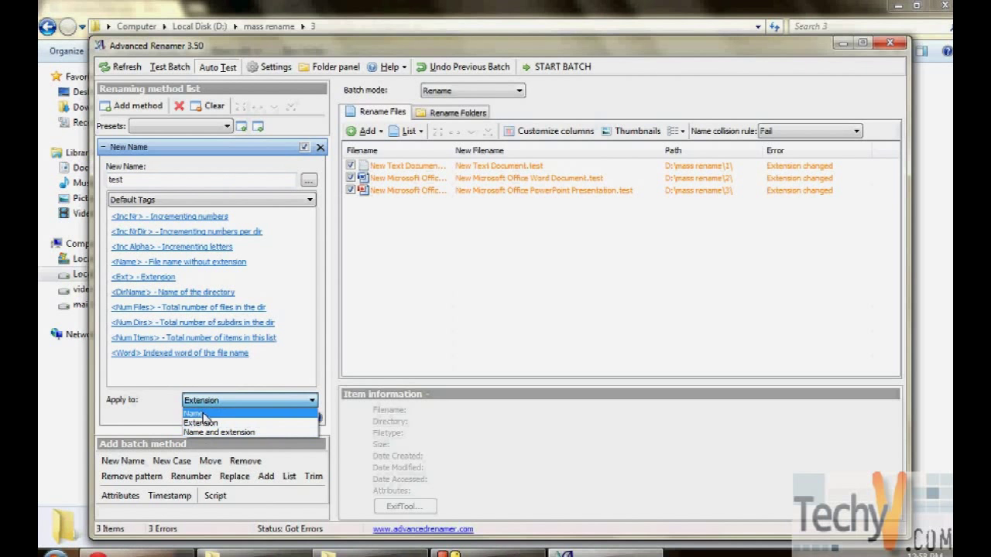
left_click(195, 413)
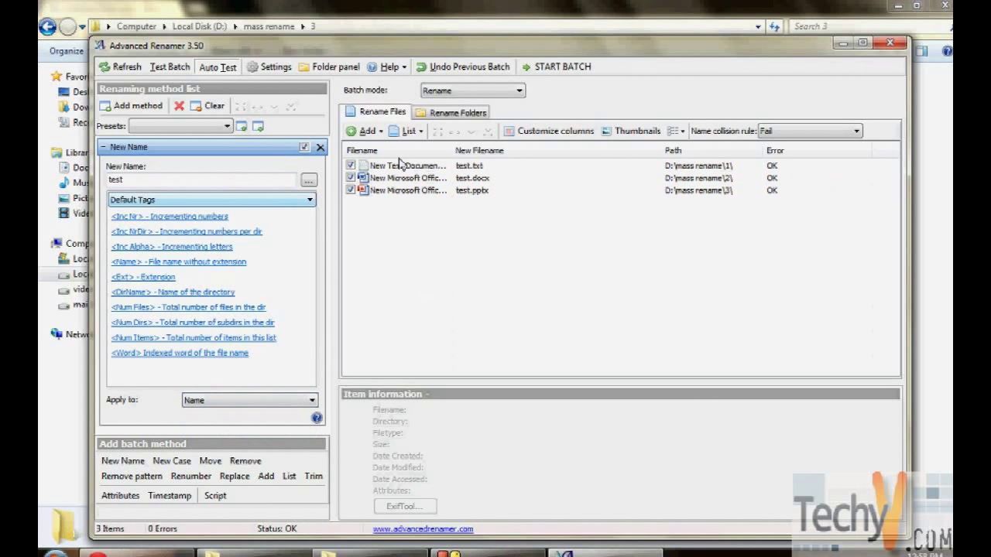
left_click(126, 179)
- Run the batch rename of all three files to test, then switch to the folder 3 Explorer window
left_click(501, 92)
left_click(555, 68)
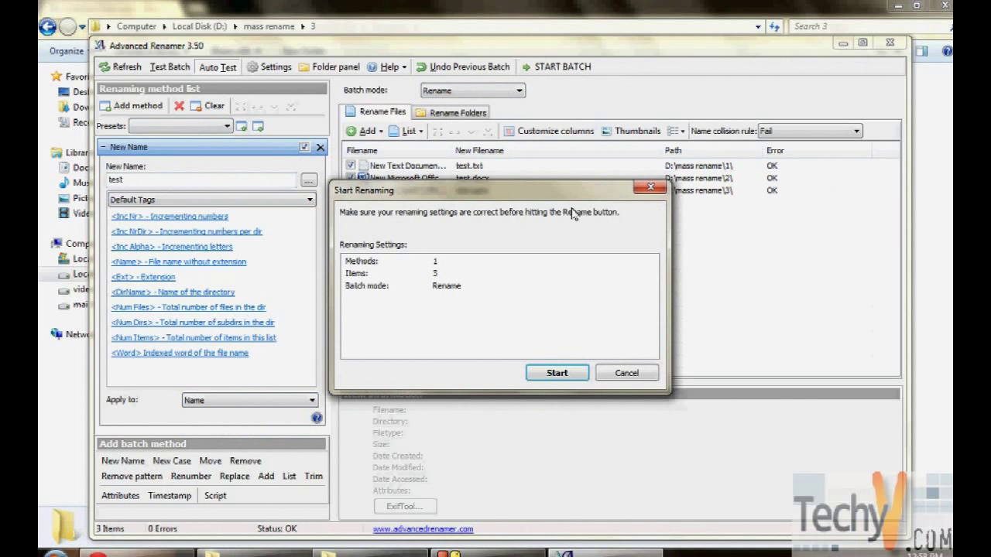
left_click(563, 375)
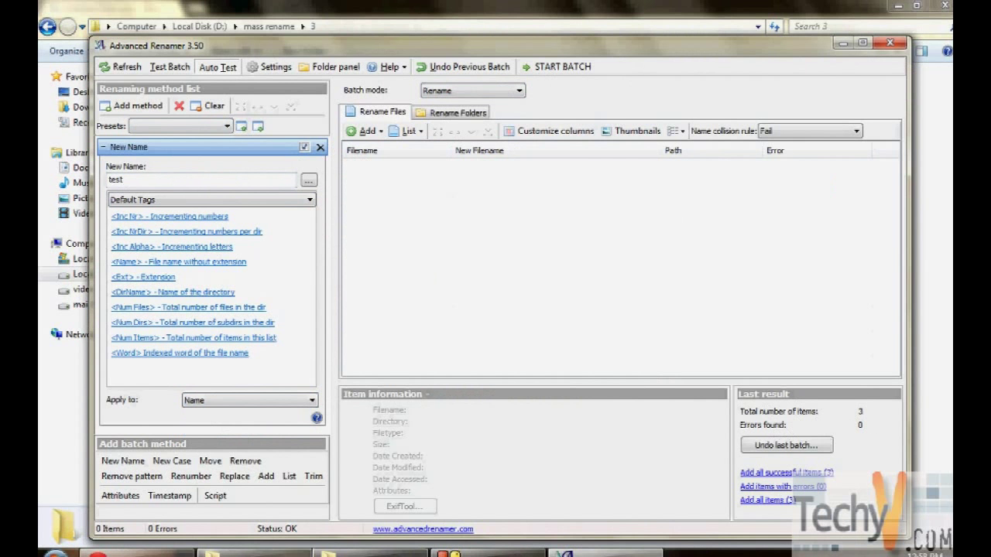
left_click(364, 553)
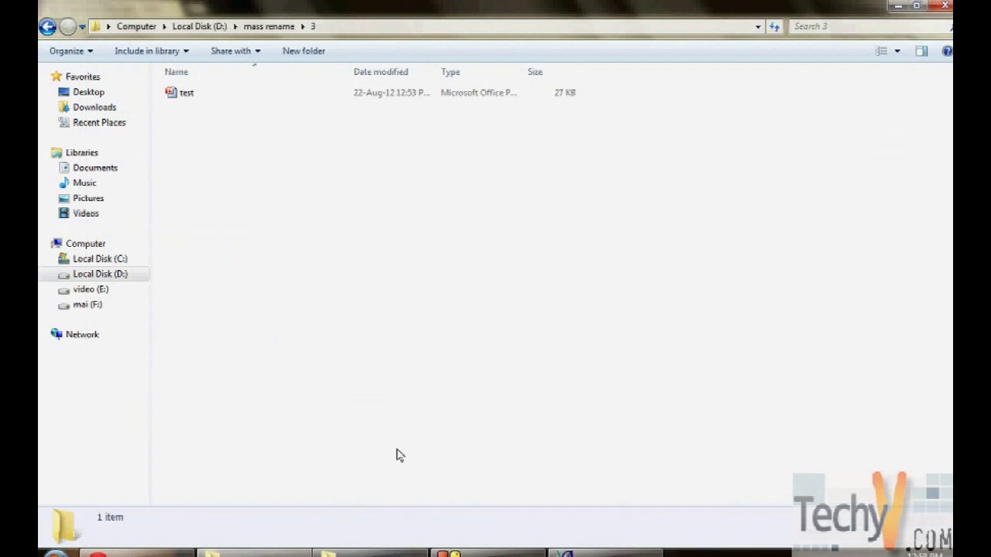
- Check that folders 1, 2 and 3 each hold a file named test, then return to mass rename
key("BackSpace")
key("Up")
key("Up")
key("Return")
key("BackSpace")
key("Down")
key("Return")
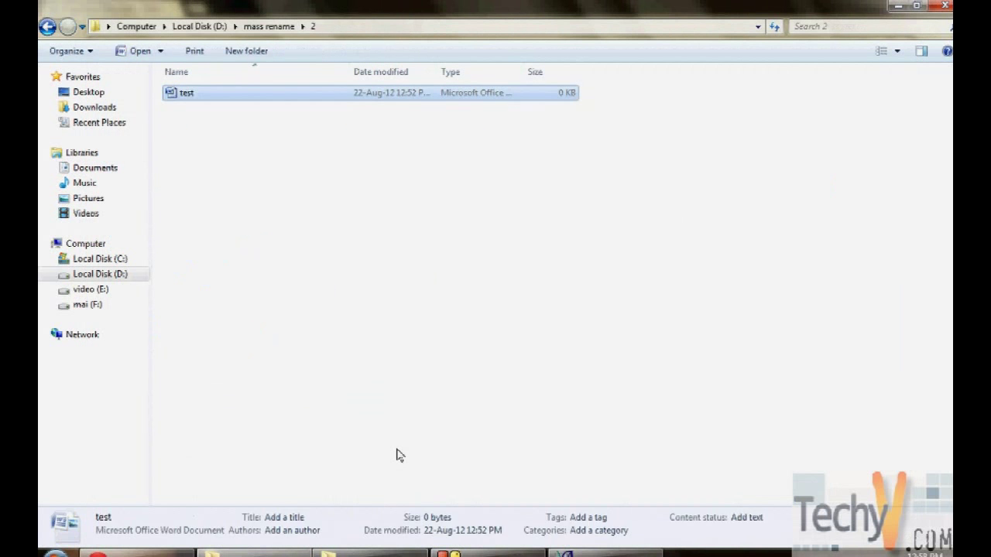
key("BackSpace")
key("Down")
key("Return")
key("BackSpace")
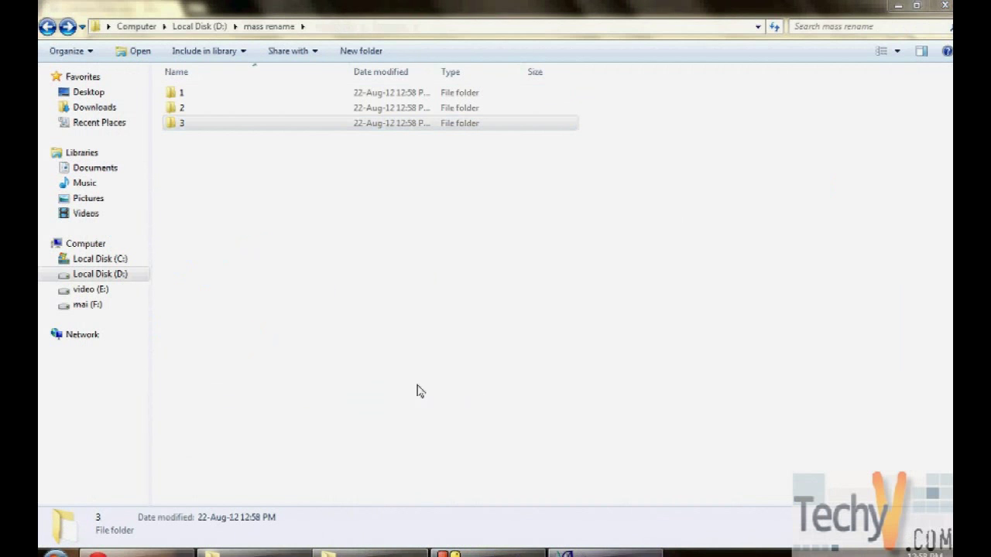
left_click(603, 553)
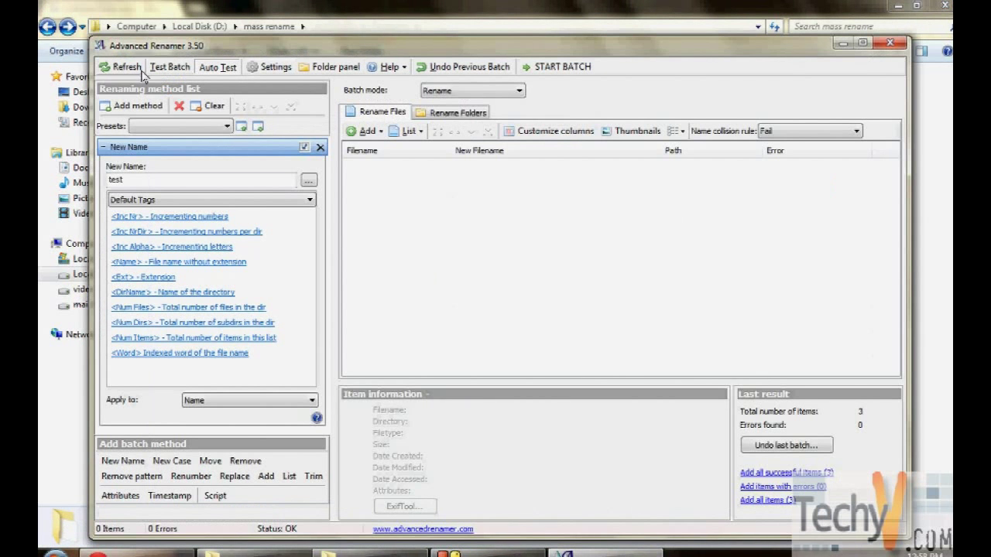
left_click(267, 68)
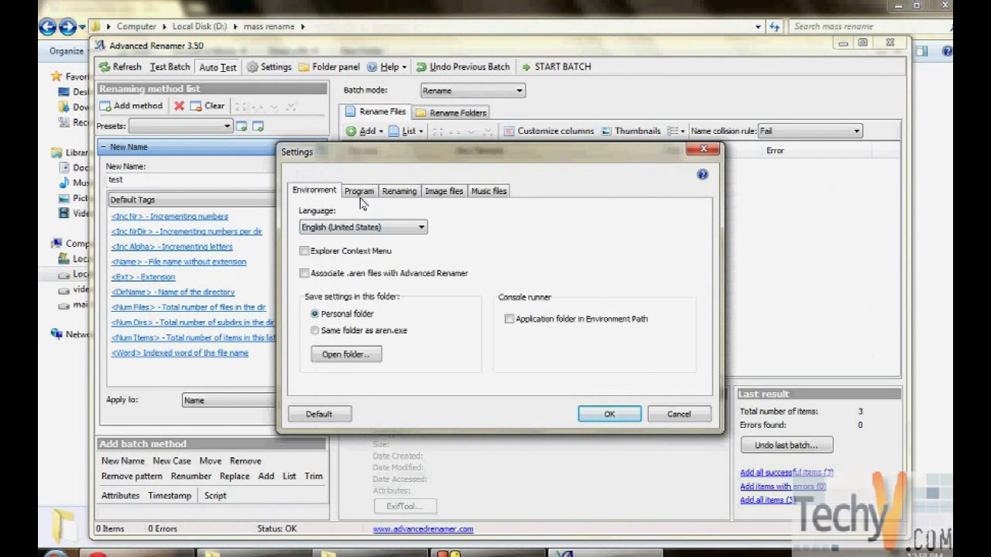
left_click(360, 193)
left_click(321, 193)
left_click(358, 192)
left_click(401, 192)
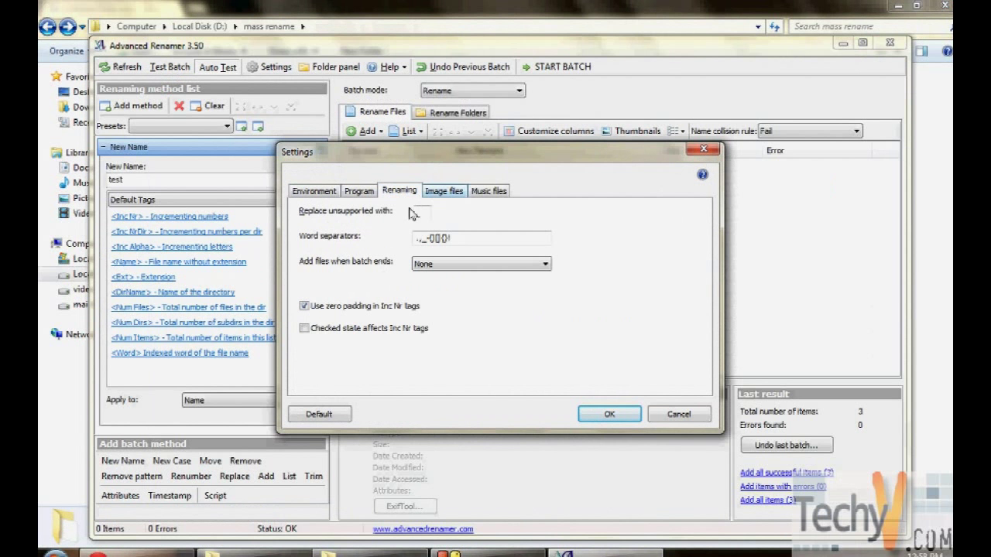
left_click(450, 192)
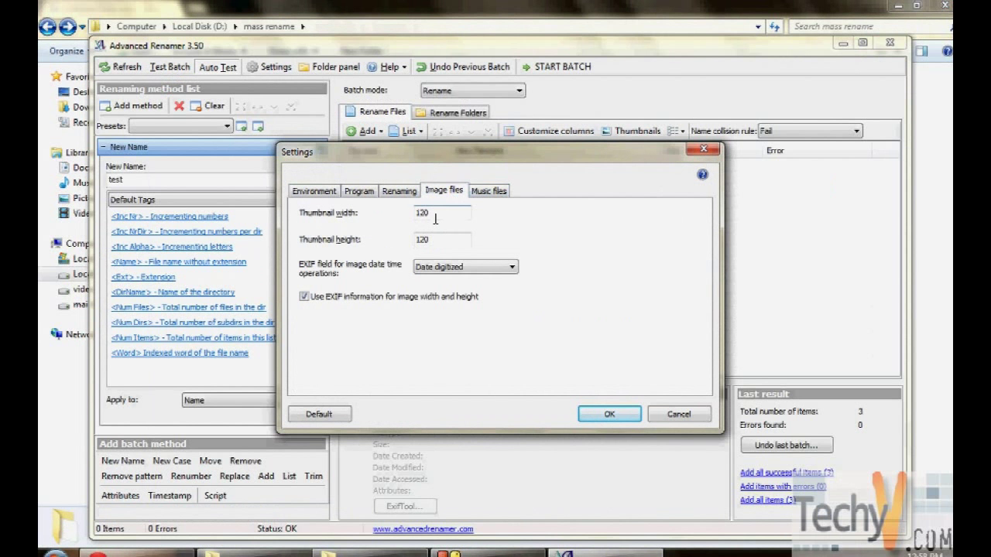
left_click(488, 190)
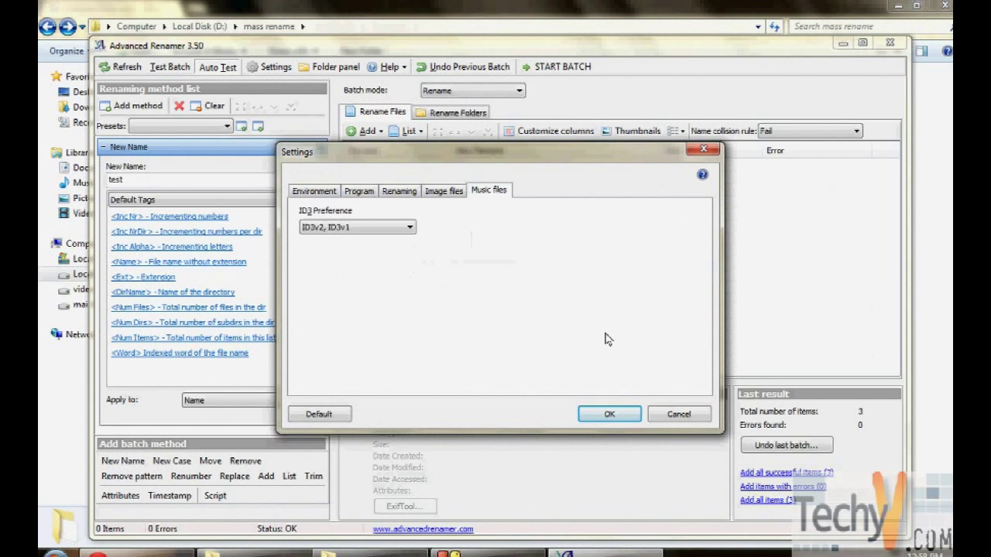
left_click(678, 414)
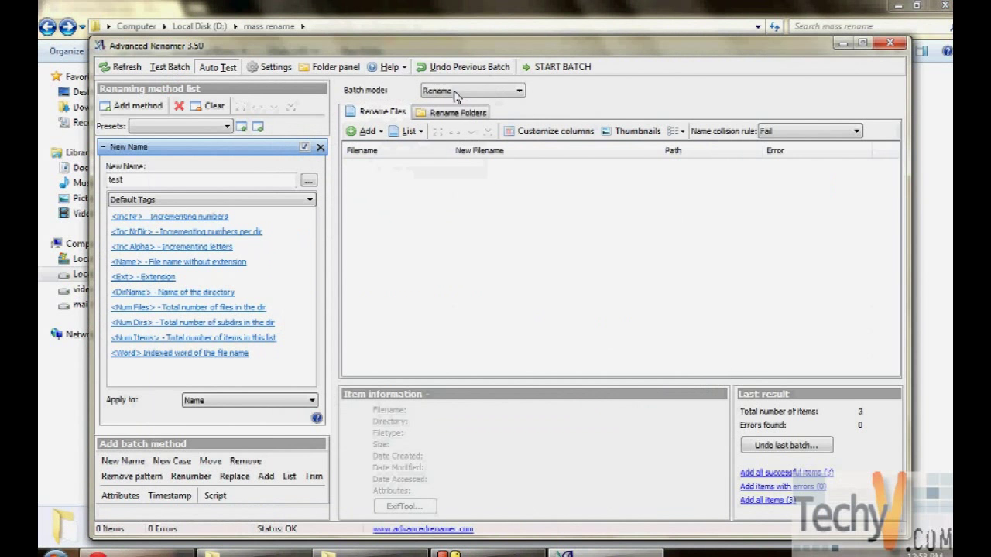
- Glance at the Help and Add menus, then close Advanced Renamer
left_click(394, 69)
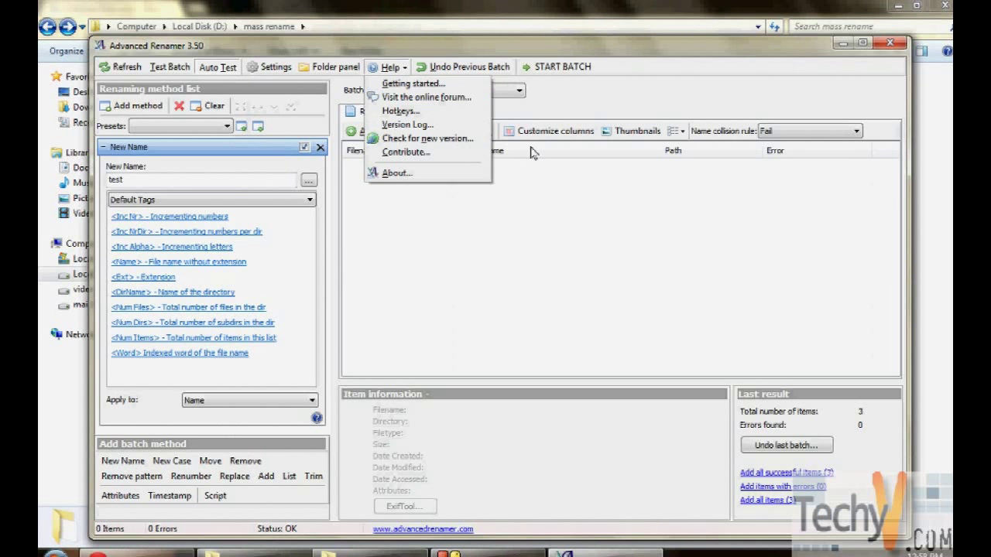
left_click(542, 201)
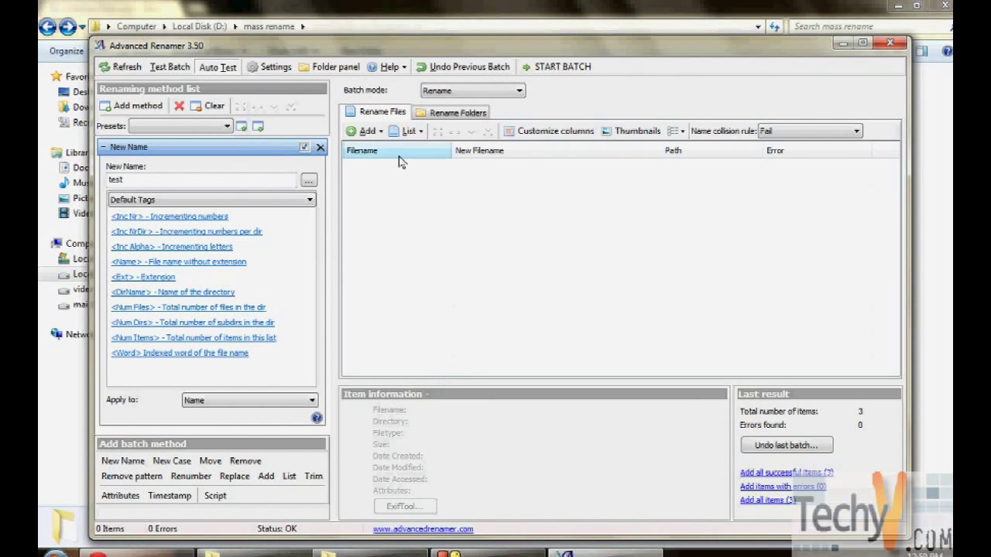
left_click(363, 132)
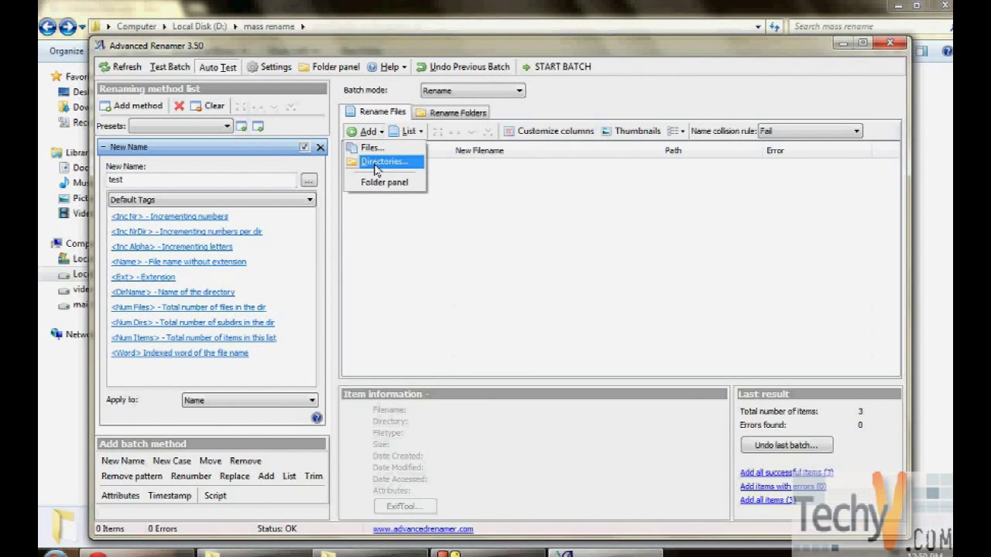
left_click(510, 299)
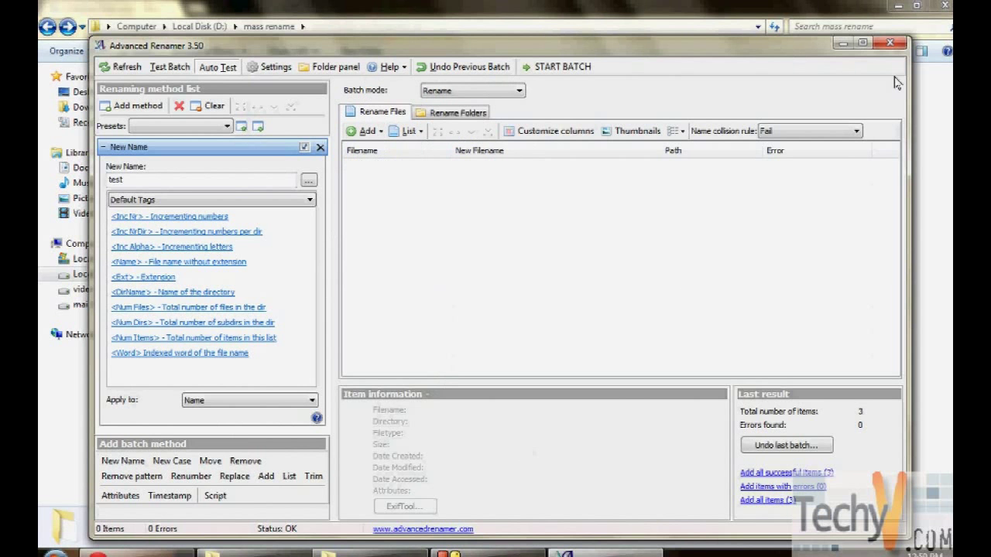
left_click(890, 42)
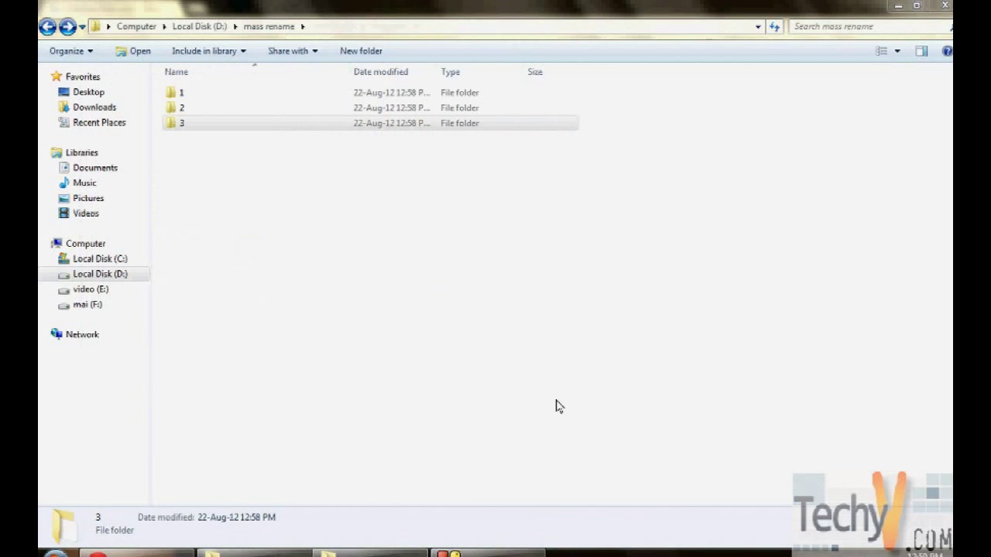